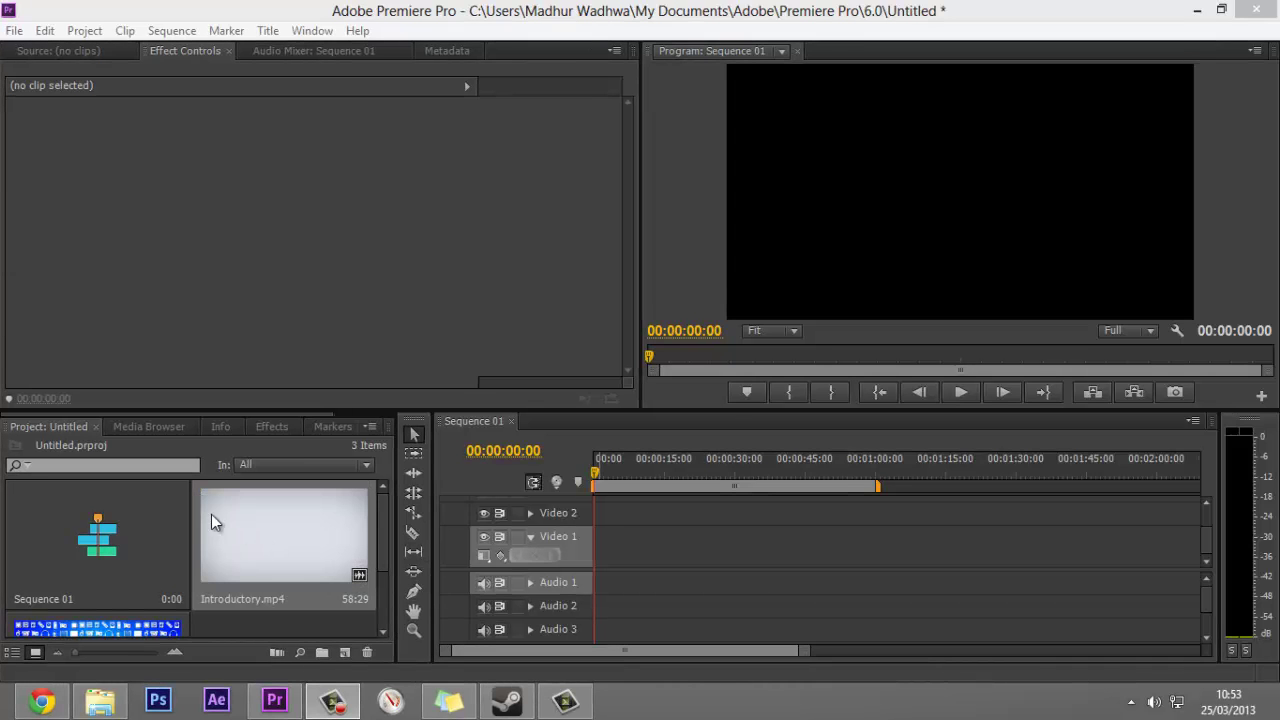
# Add Introductory.mp4 to Video 1, match the sequence settings, and place After Effects.mp4 after it
pyautogui.moveTo(211, 514); pyautogui.dragTo(601, 567)
pyautogui.click(586, 388)
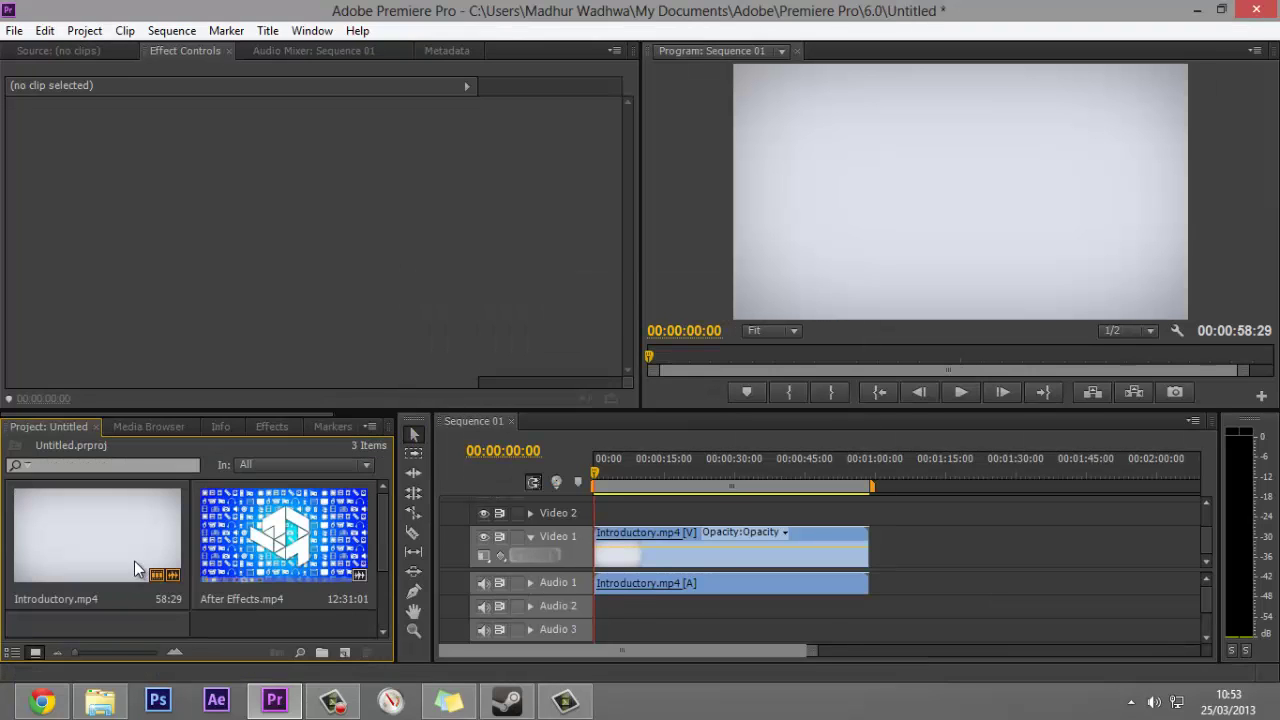
pyautogui.scroll(-1, 15, 595)
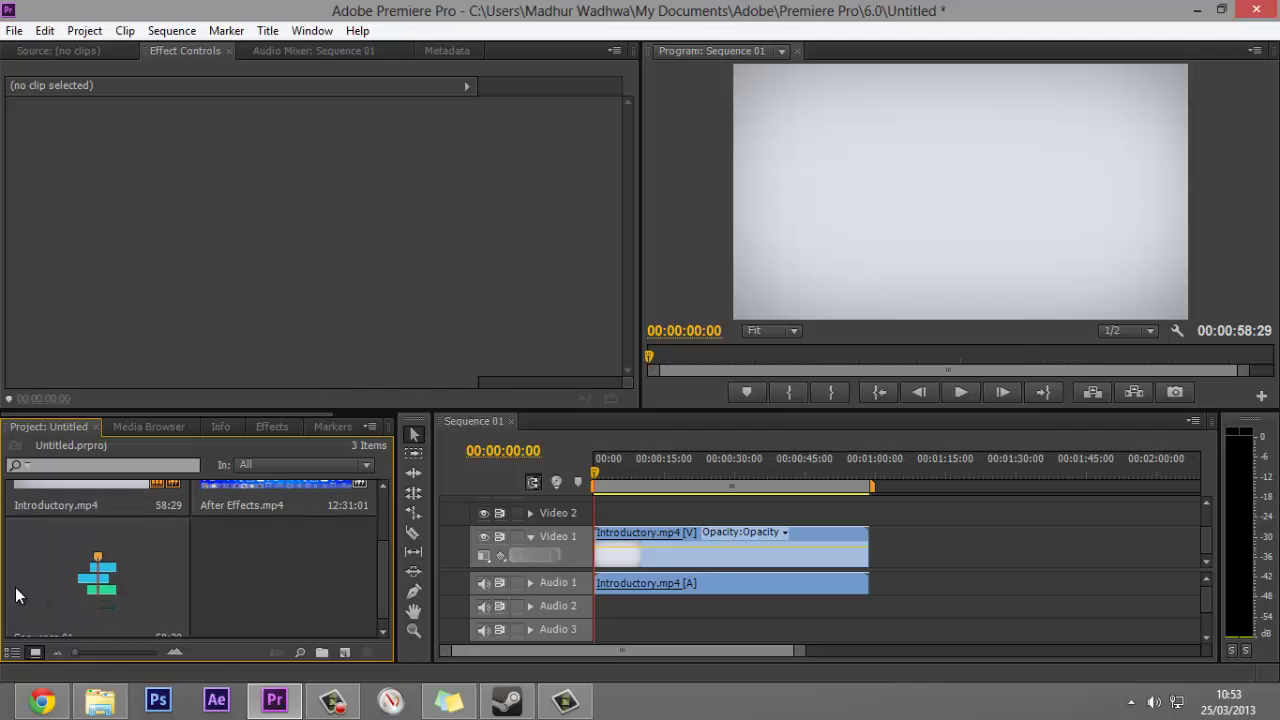
pyautogui.scroll(1, 177, 560)
pyautogui.moveTo(277, 531); pyautogui.dragTo(888, 565)
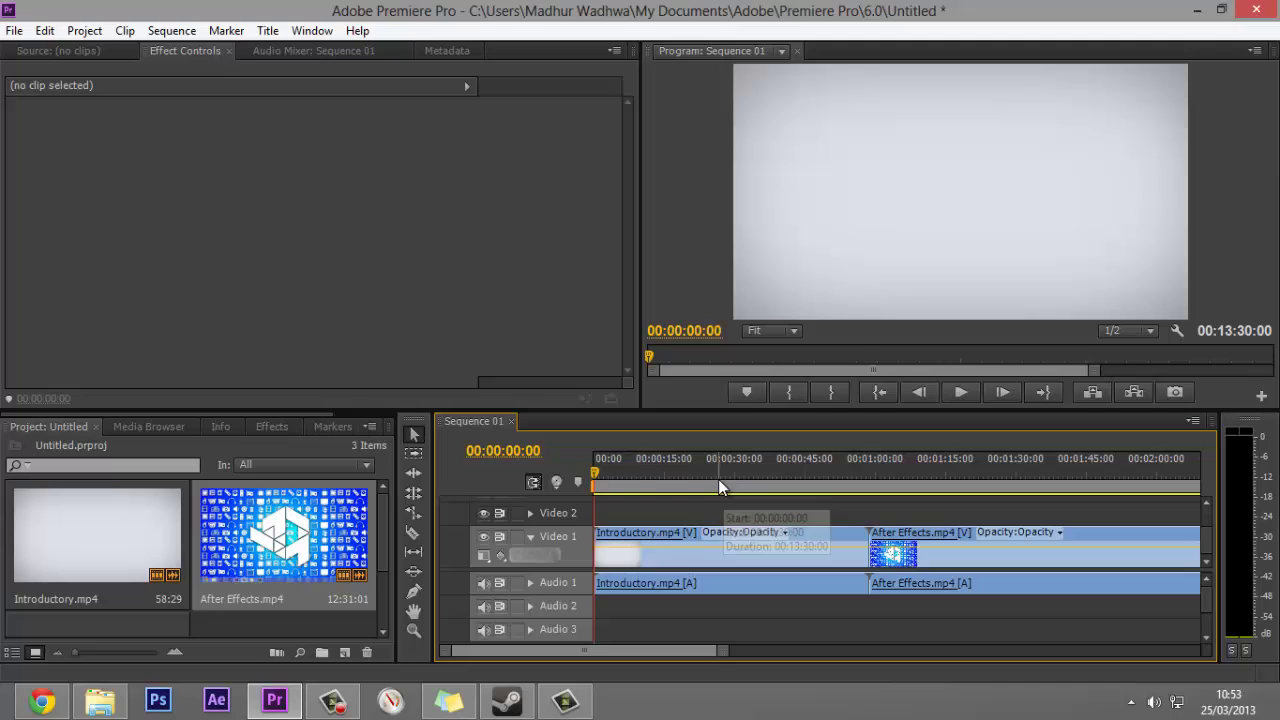
# Mute Audio 1, then scrub and play the sequence around the cut to preview it
pyautogui.moveTo(595, 471); pyautogui.dragTo(850, 494)
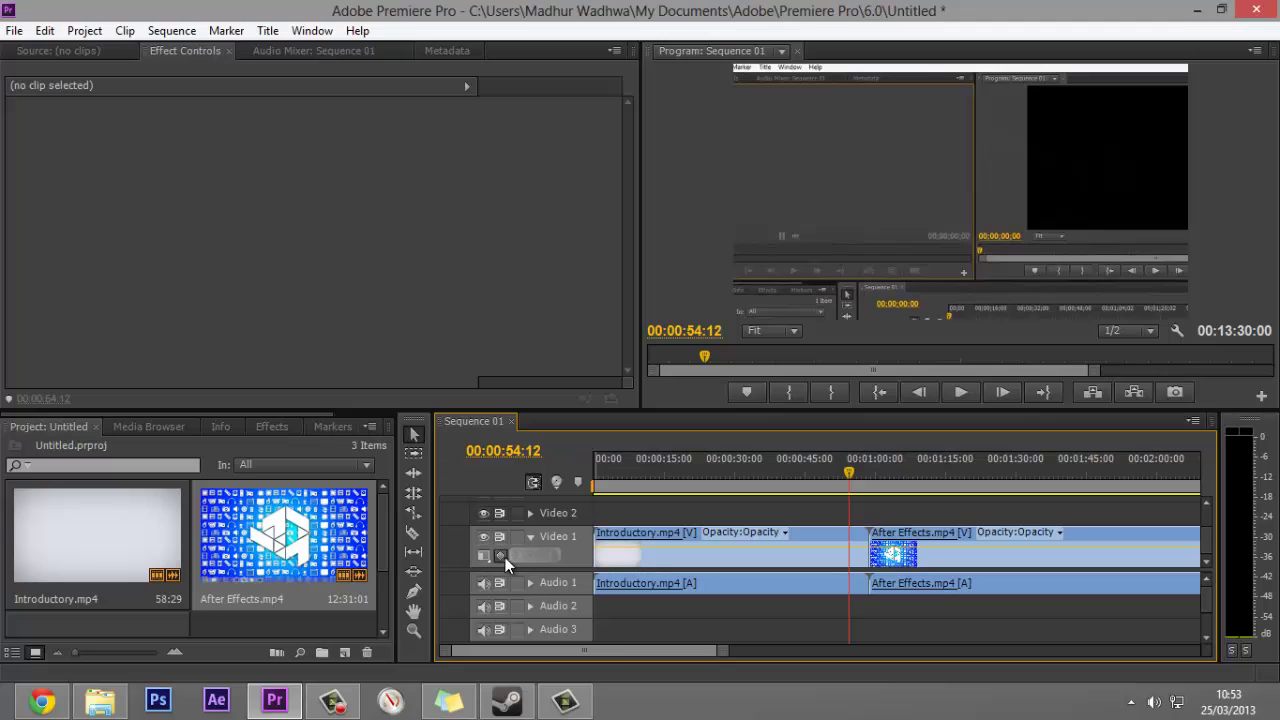
pyautogui.click(485, 607)
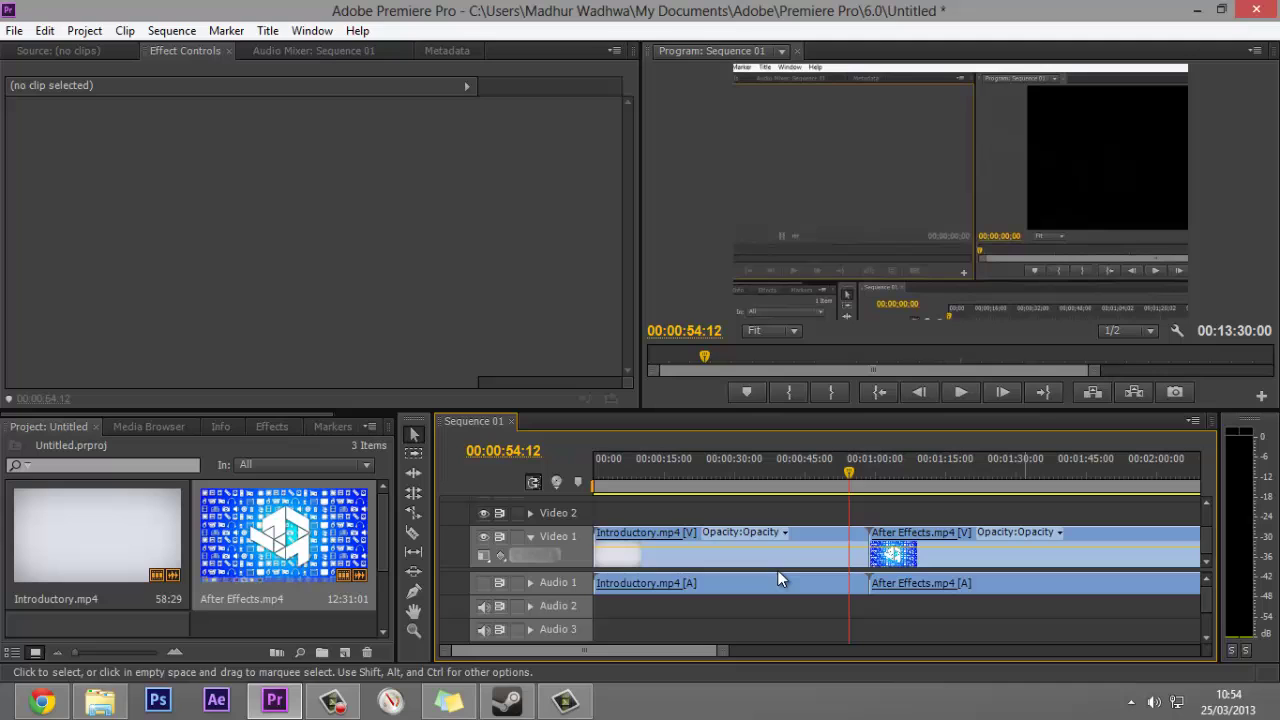
pyautogui.moveTo(849, 472); pyautogui.dragTo(861, 520)
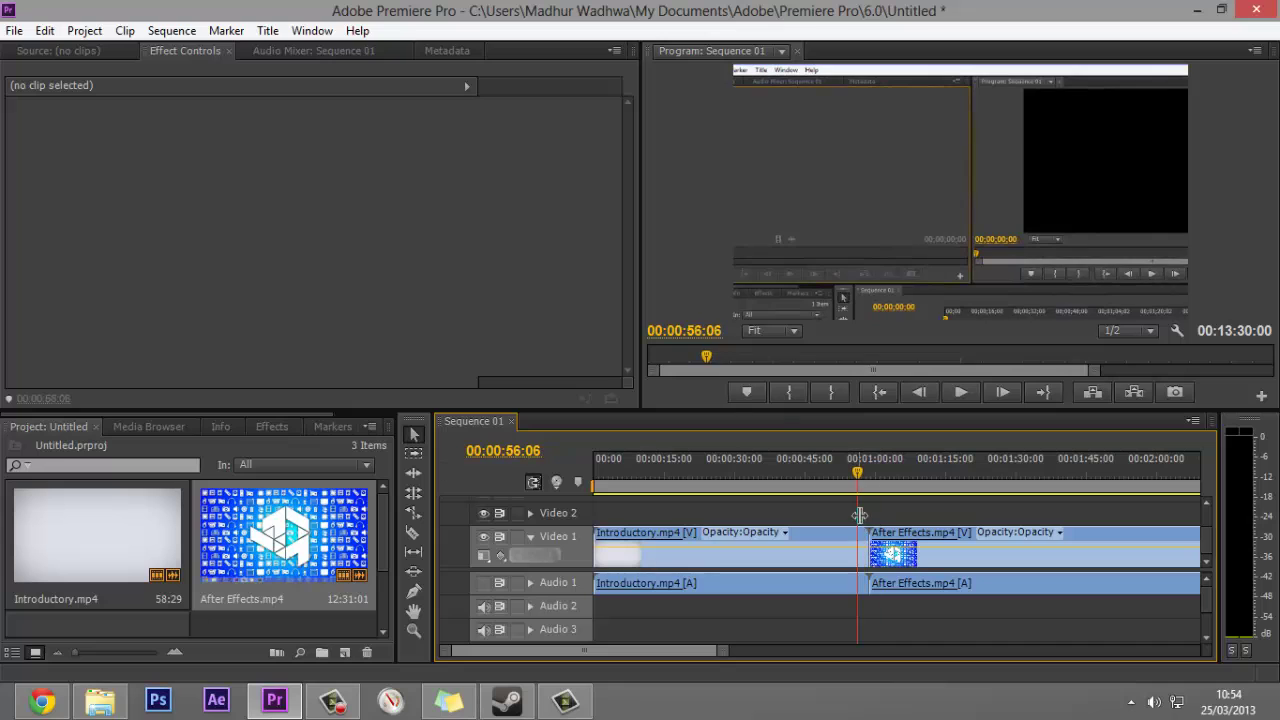
pyautogui.press('space')
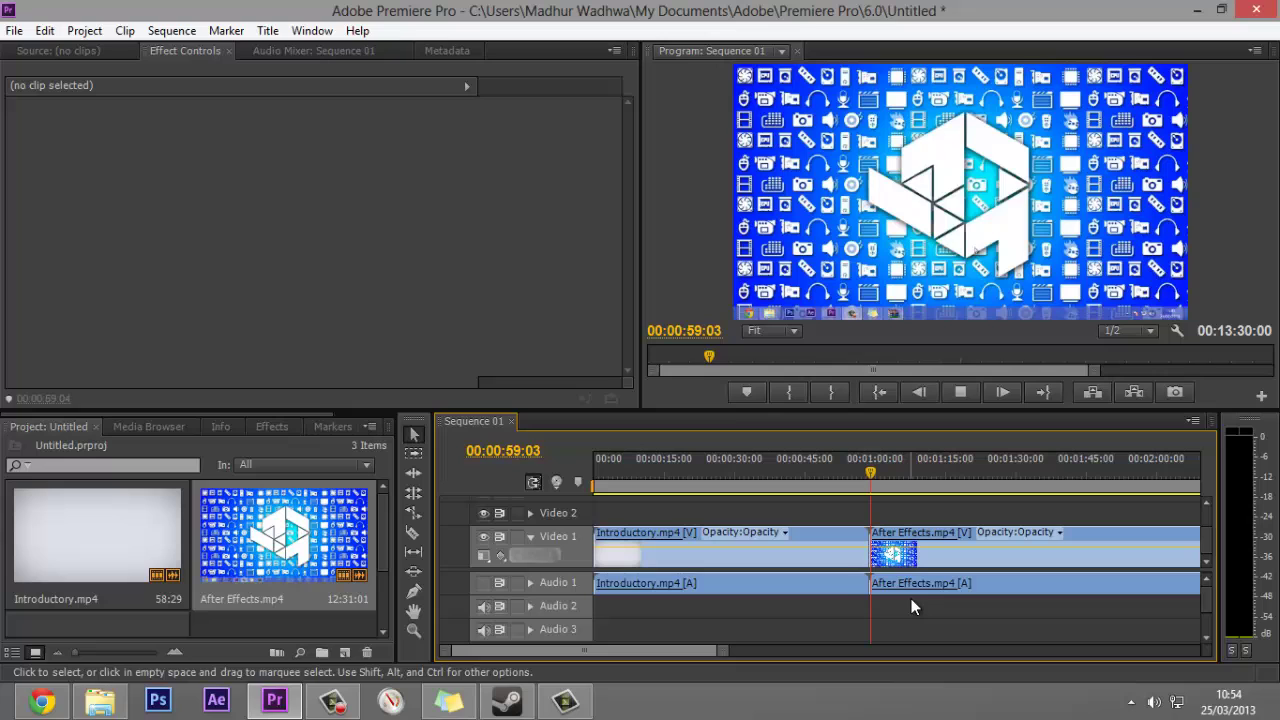
pyautogui.moveTo(877, 473); pyautogui.dragTo(861, 473)
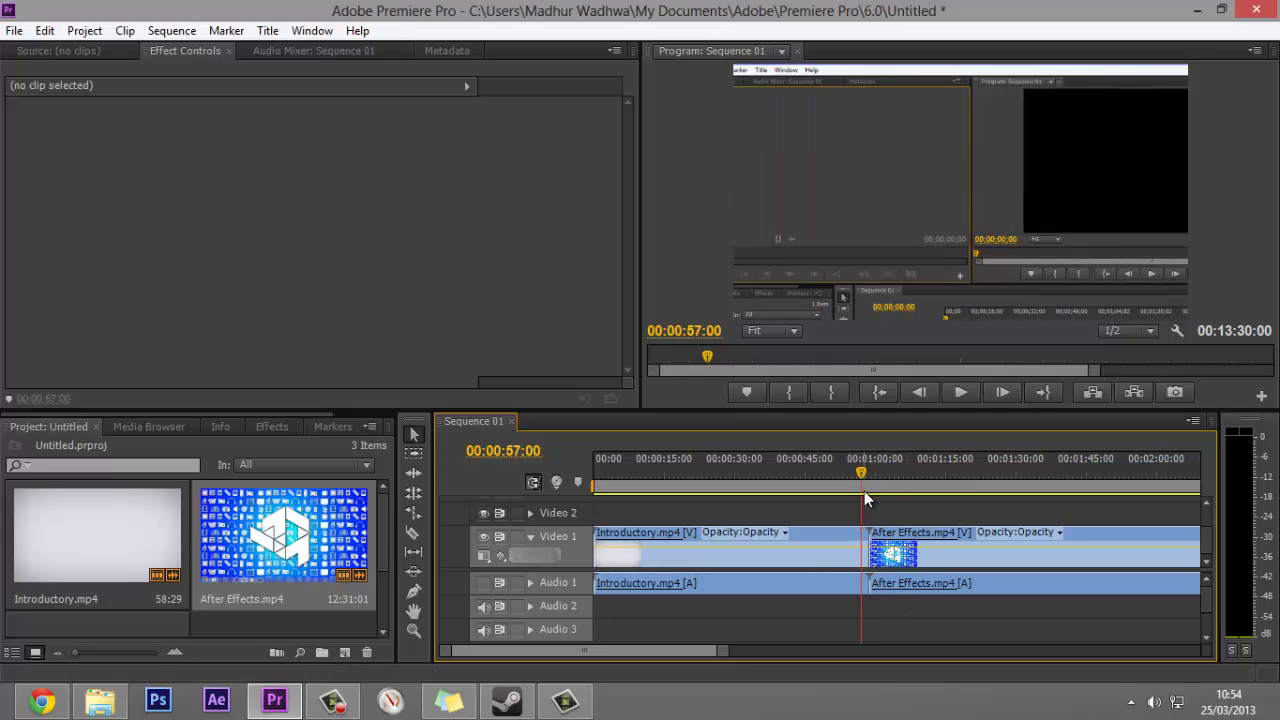
# Show the Effects panel and expand the Video Transitions folder
pyautogui.click(270, 428)
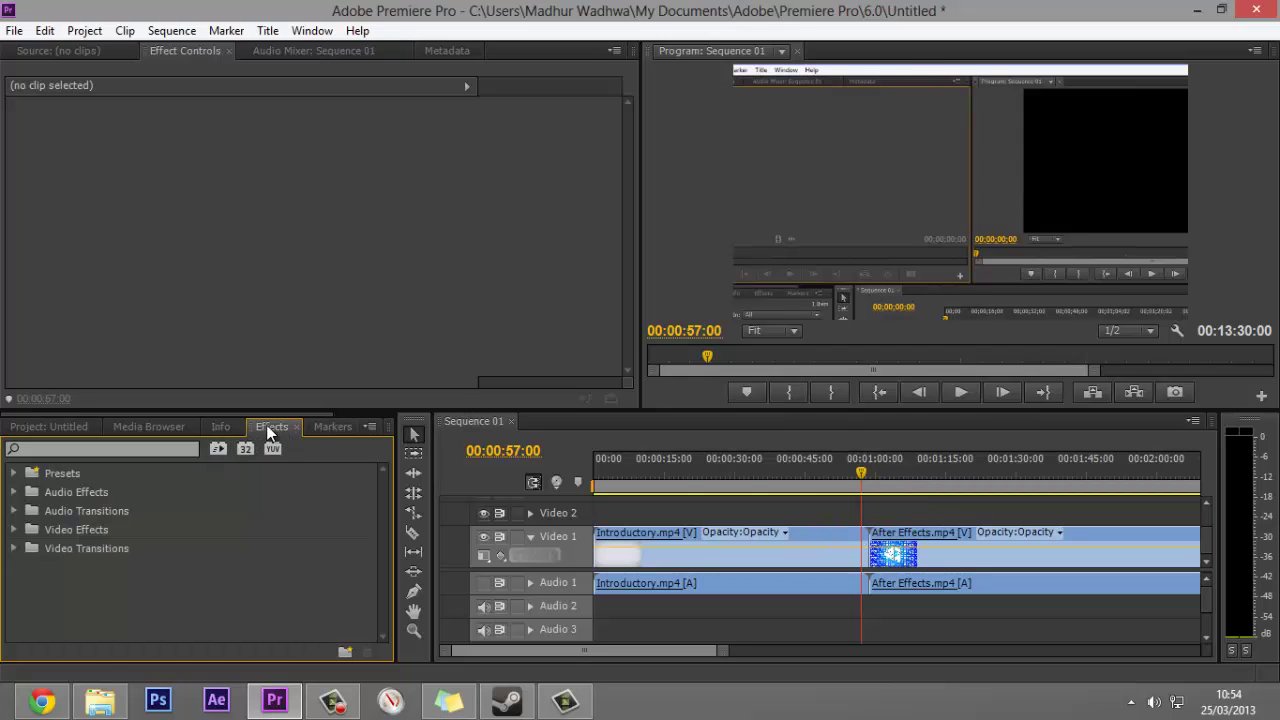
pyautogui.click(15, 549)
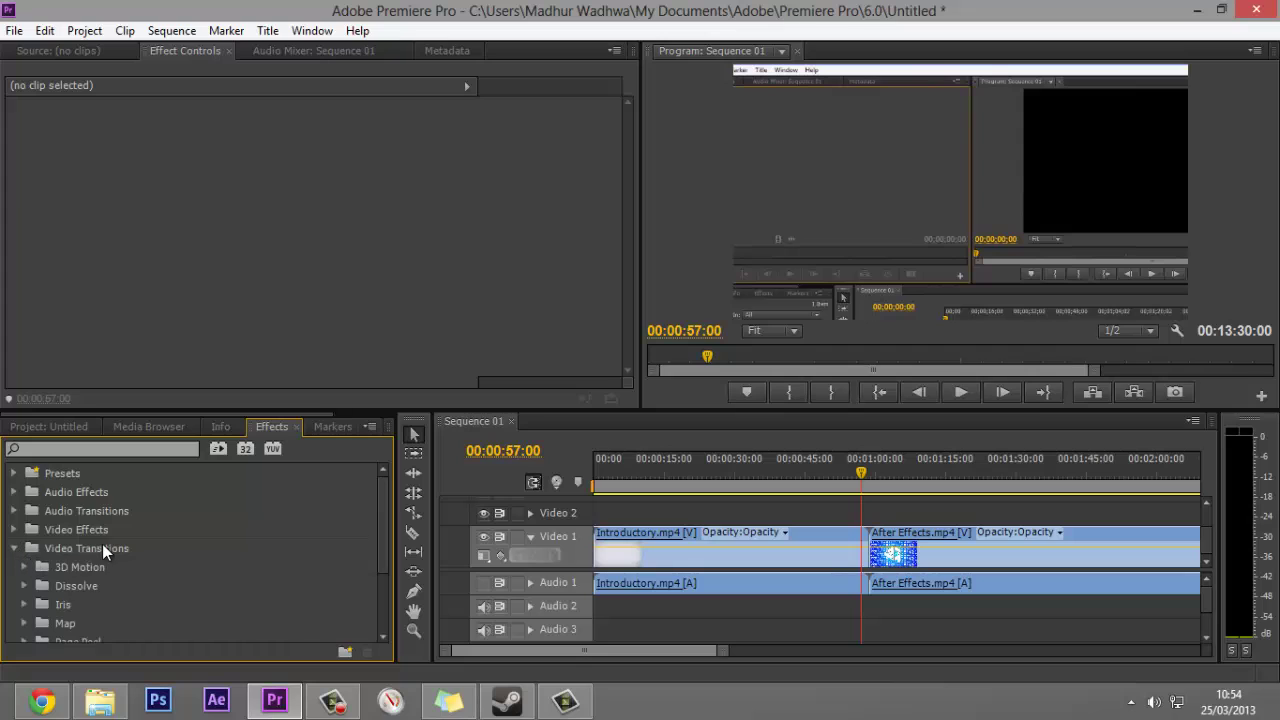
pyautogui.scroll(-5, 102, 544)
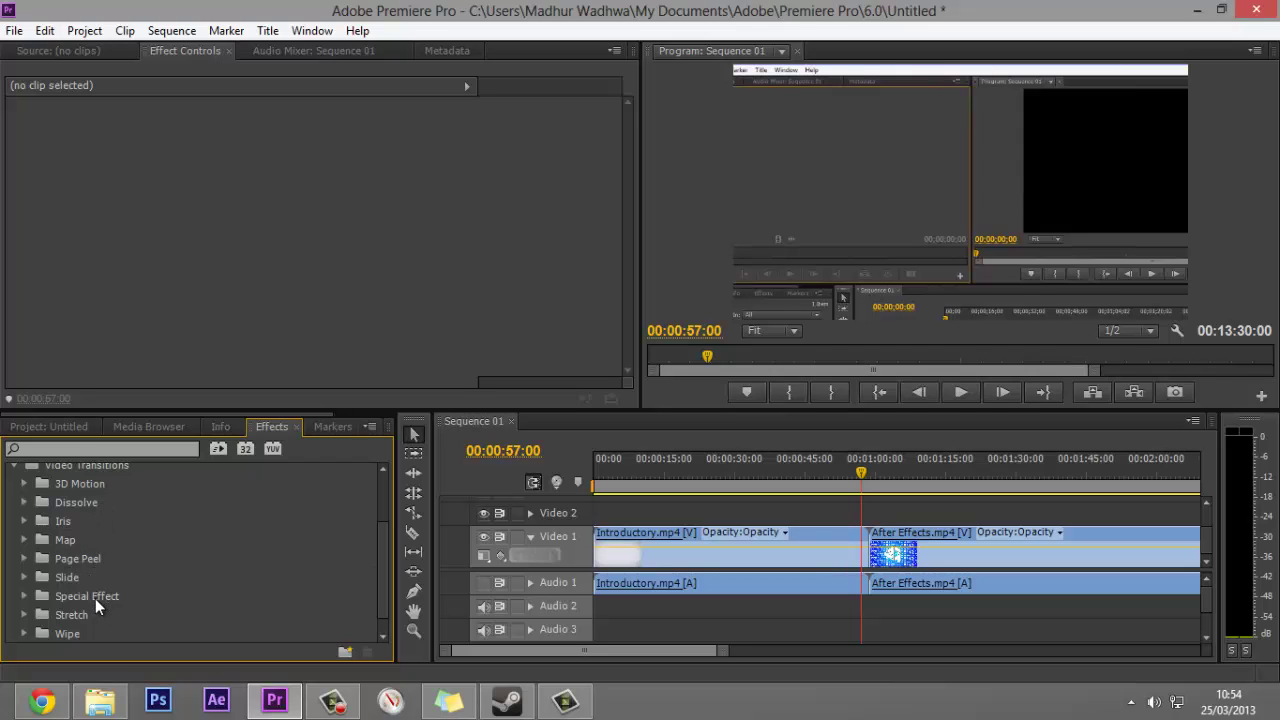
pyautogui.scroll(-1, 96, 622)
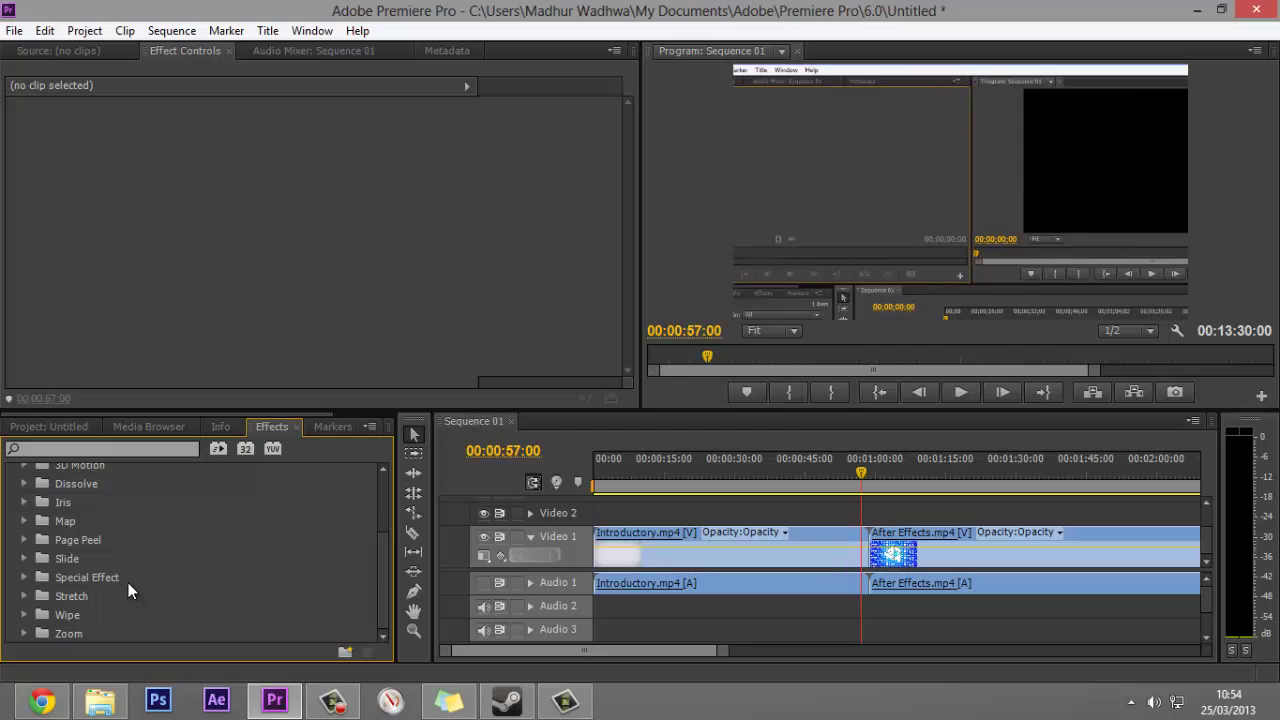
pyautogui.scroll(2, 129, 588)
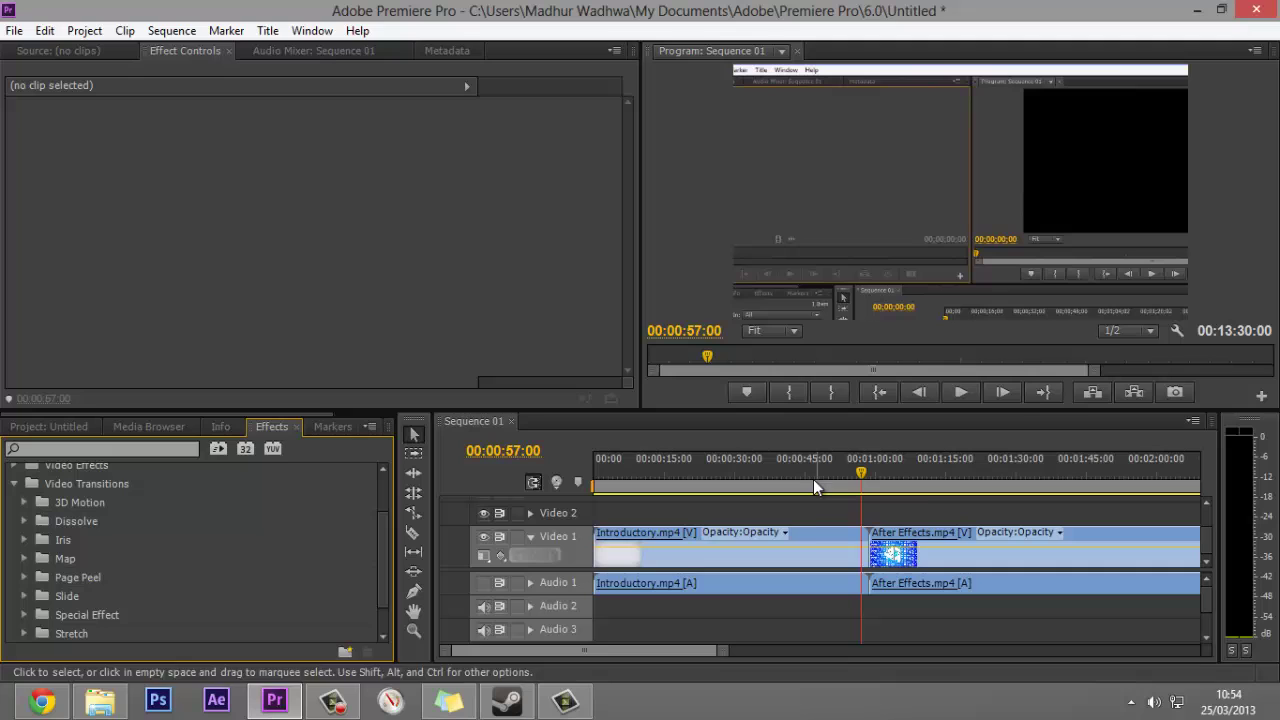
# Set the playhead to 00:00:53:24, expand the Slide group, and drag Slide toward the cut
pyautogui.click(849, 473)
pyautogui.moveTo(849, 473)
pyautogui.mouseDown()
pyautogui.moveTo(824, 470)
pyautogui.moveTo(847, 476)
pyautogui.mouseUp()
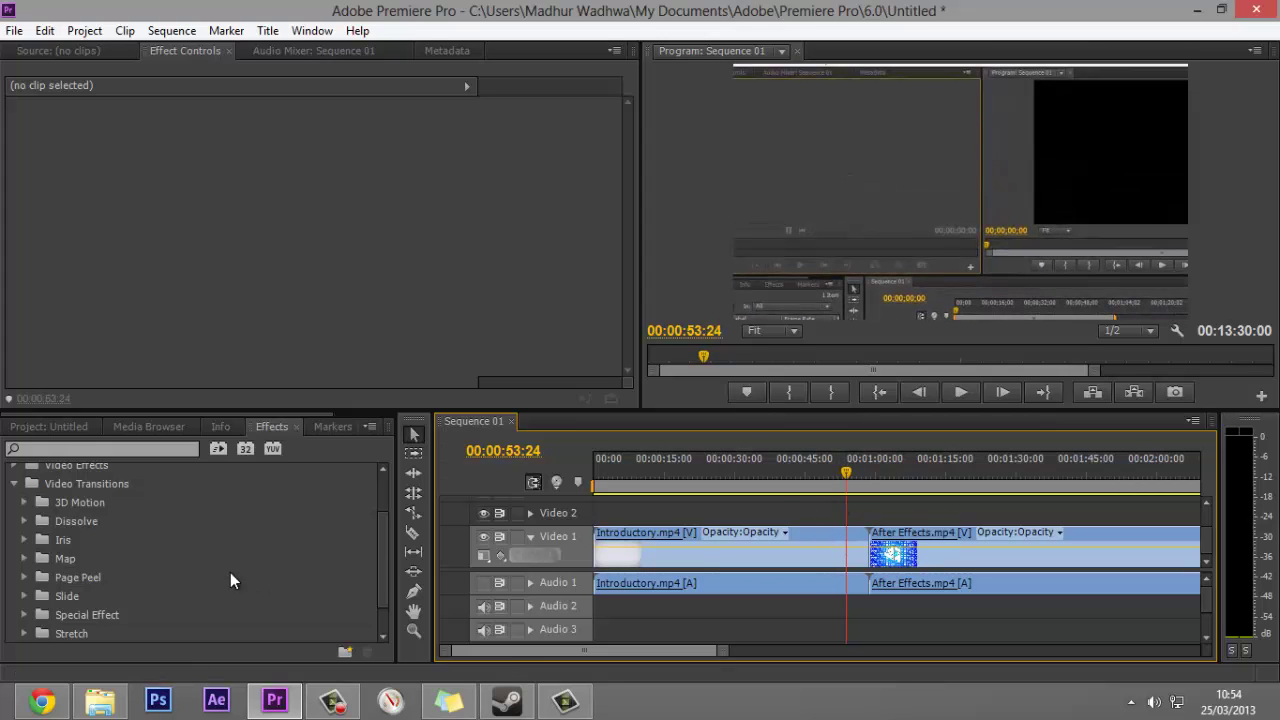
pyautogui.click(26, 596)
pyautogui.scroll(-1, 55, 595)
pyautogui.scroll(-5, 60, 588)
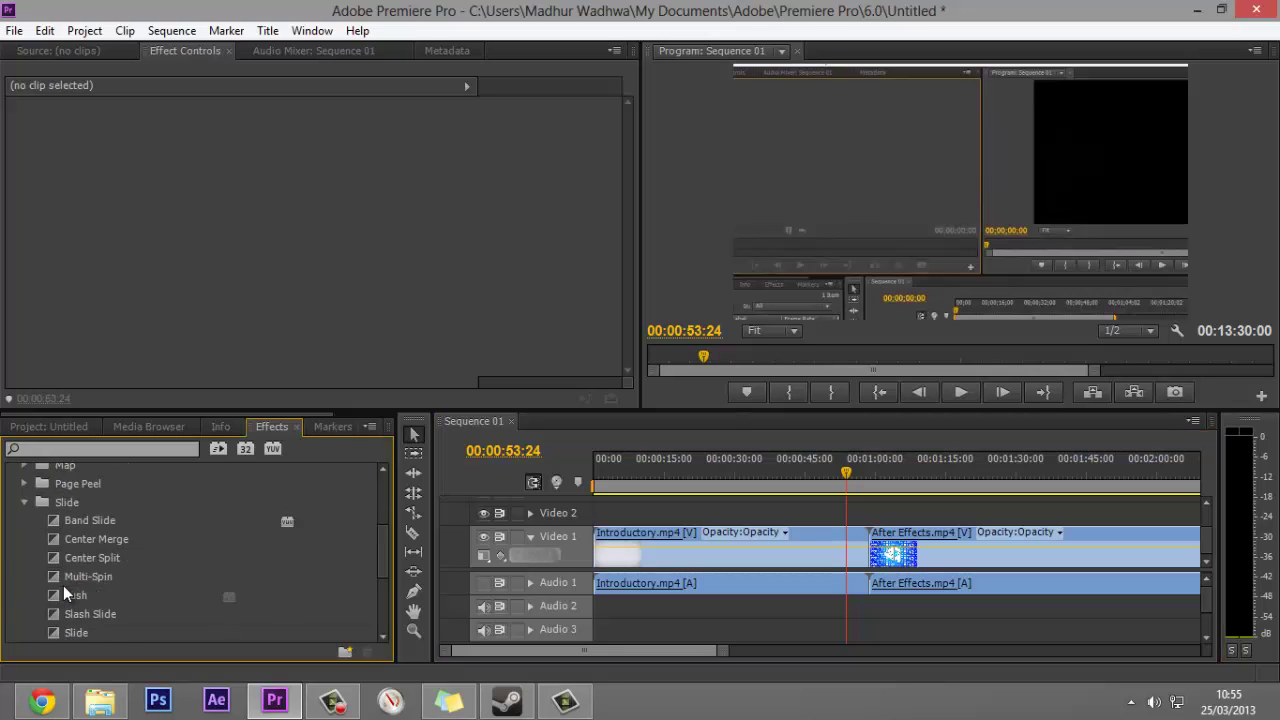
pyautogui.scroll(-5, 113, 576)
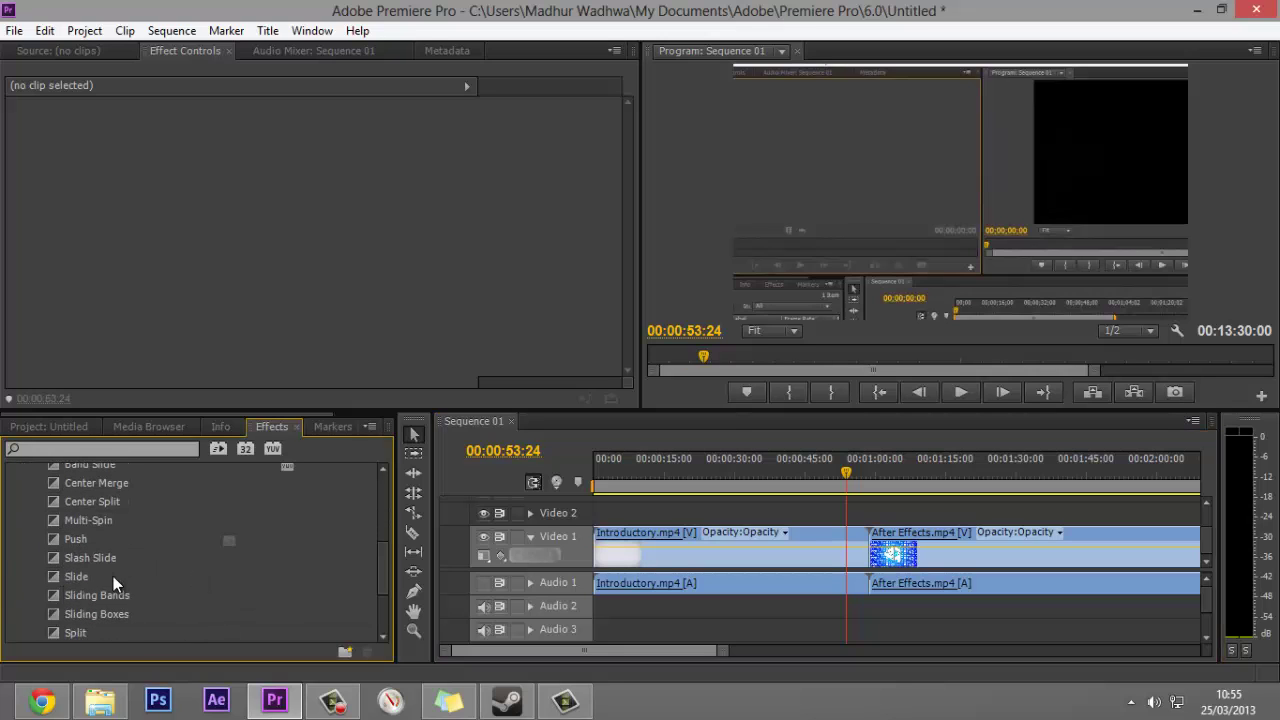
pyautogui.scroll(1, 133, 569)
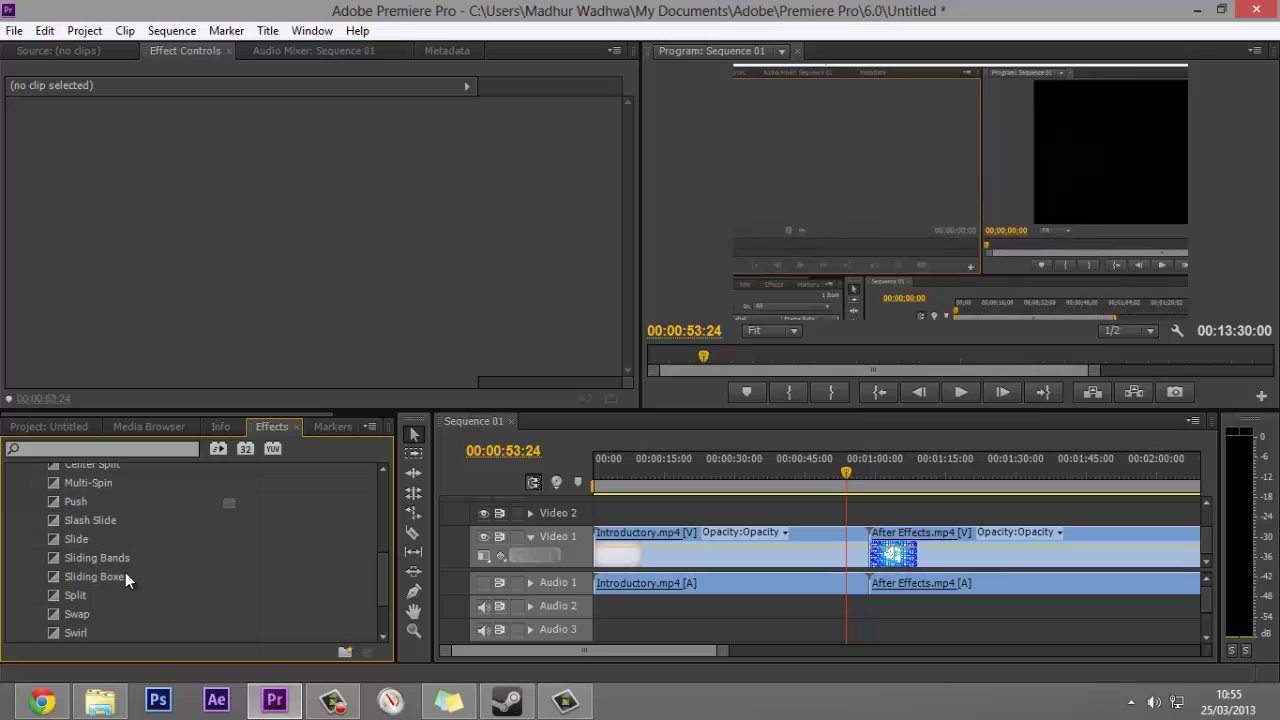
pyautogui.scroll(-3, 111, 554)
pyautogui.scroll(2, 113, 555)
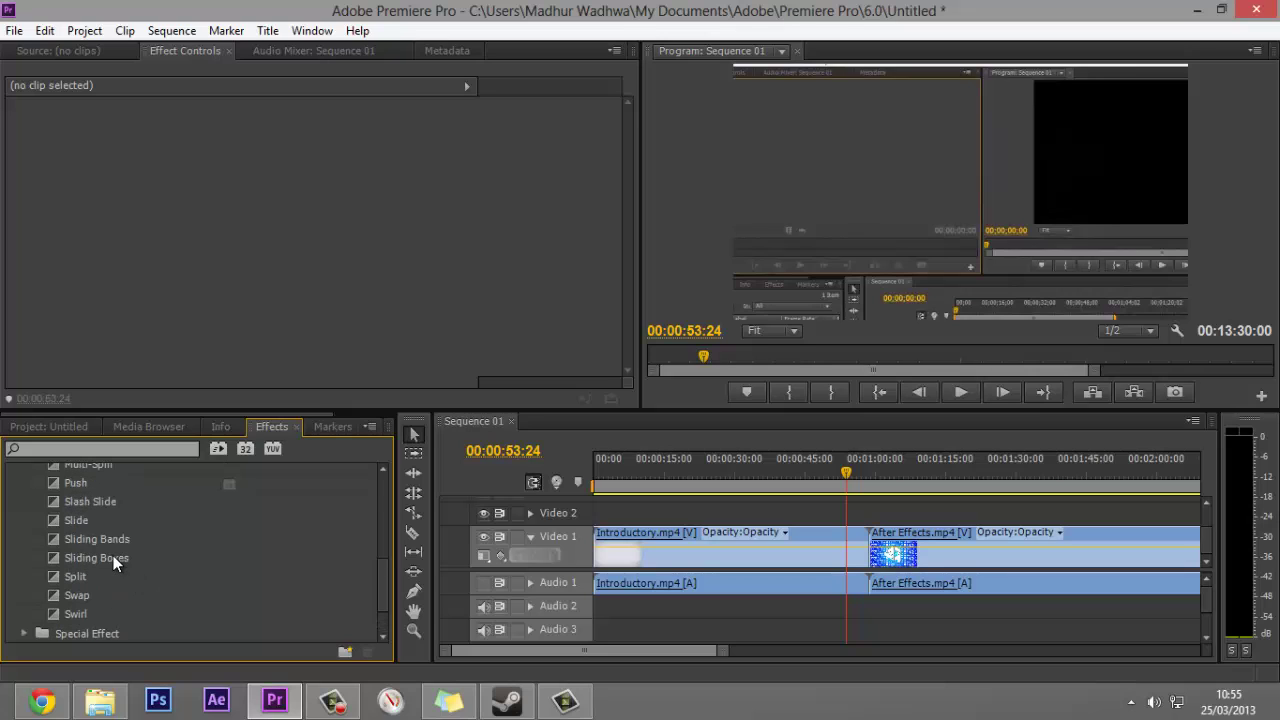
pyautogui.moveTo(76, 527); pyautogui.dragTo(880, 562)
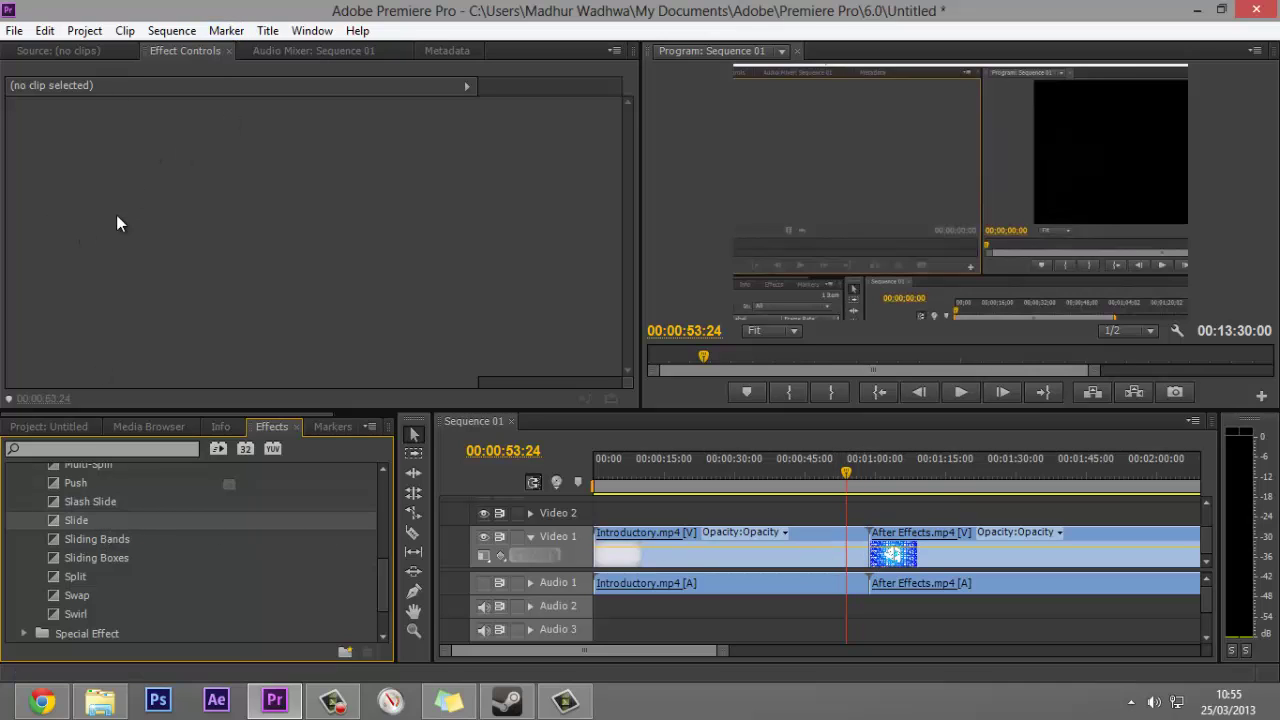
# Drop Slide onto the Introductory/After Effects edit point, accept the insufficient-media warning, and zoom the timeline
pyautogui.click(886, 542)
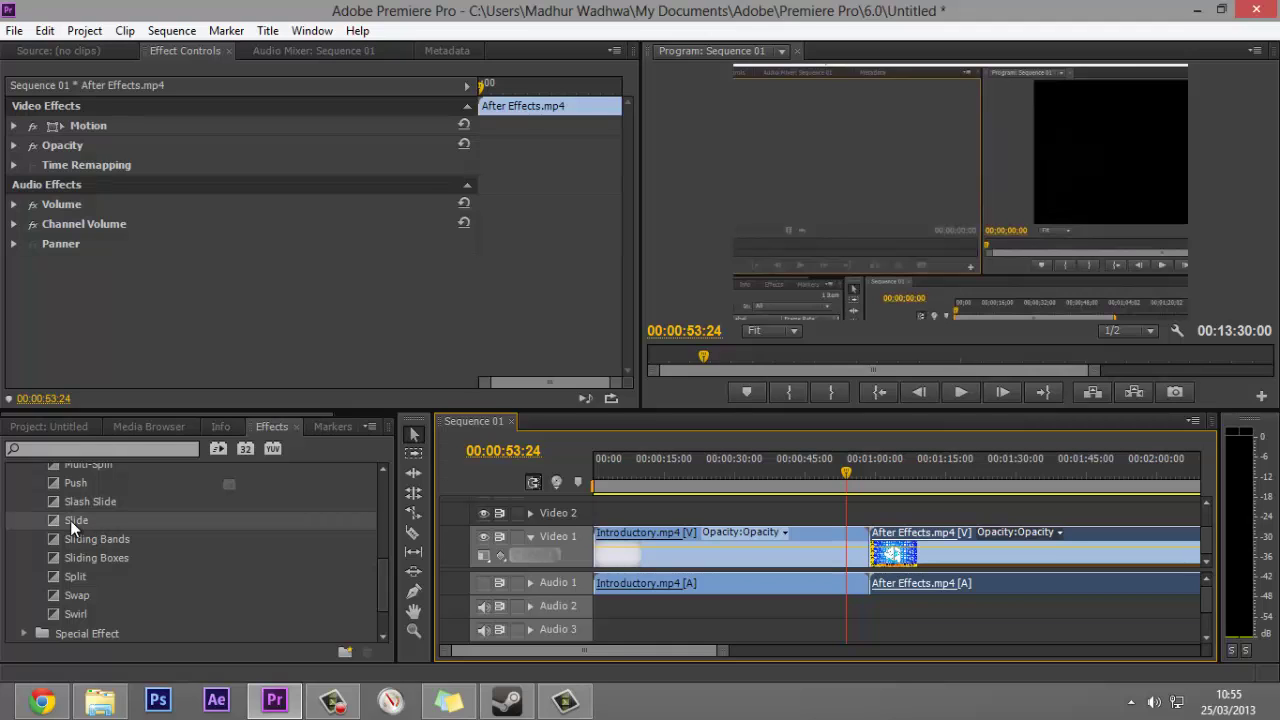
pyautogui.moveTo(70, 520)
pyautogui.mouseDown()
pyautogui.moveTo(190, 586)
pyautogui.moveTo(383, 547)
pyautogui.moveTo(760, 580)
pyautogui.moveTo(815, 556)
pyautogui.moveTo(882, 565)
pyautogui.mouseUp()
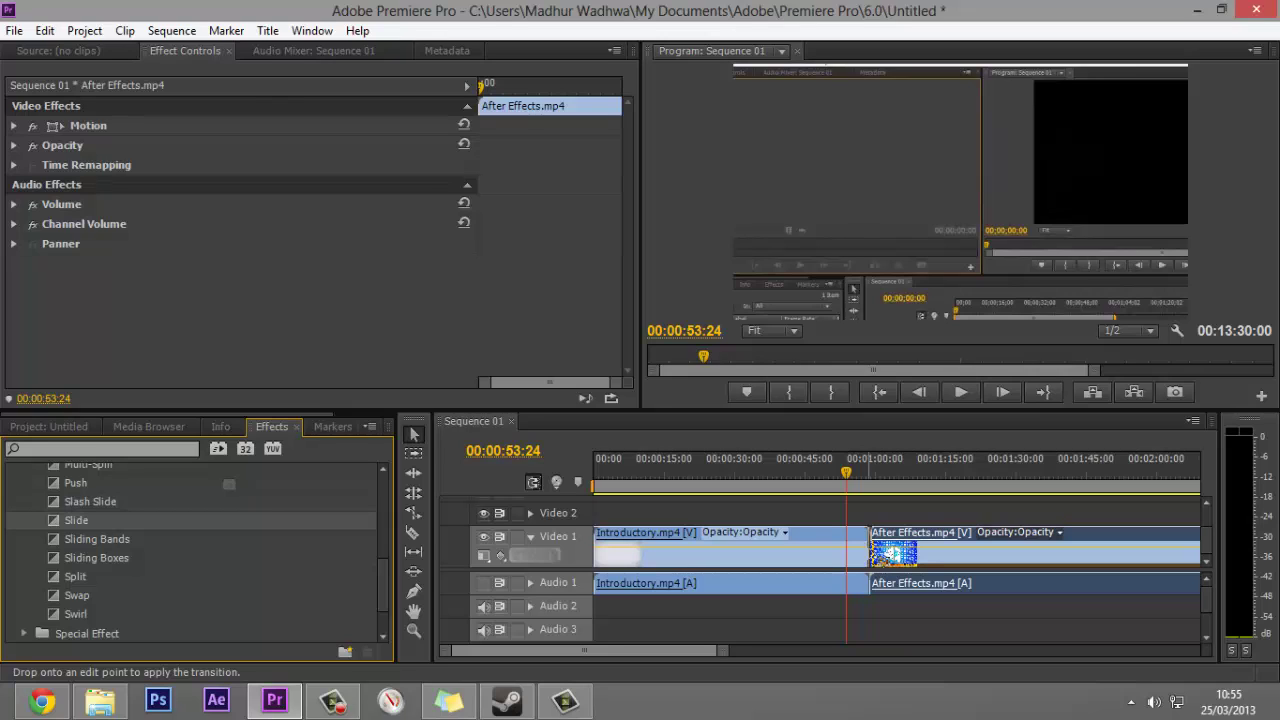
pyautogui.moveTo(882, 565); pyautogui.dragTo(882, 565)
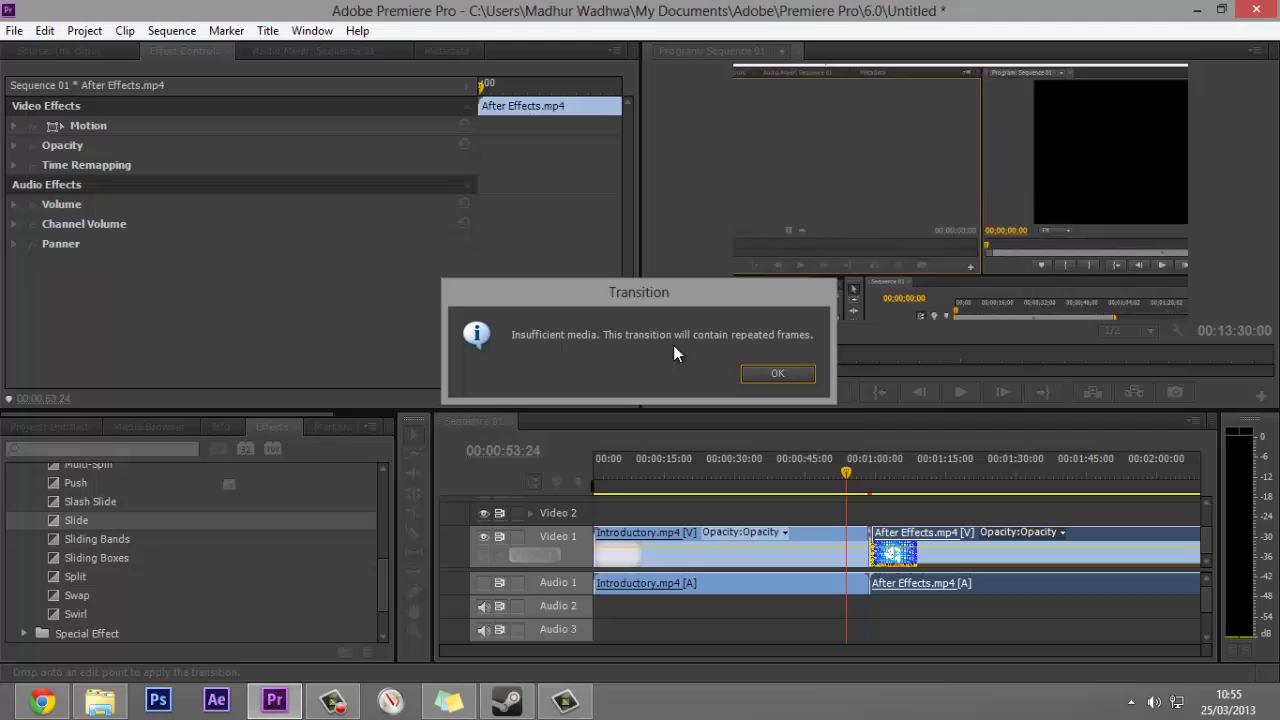
pyautogui.click(766, 373)
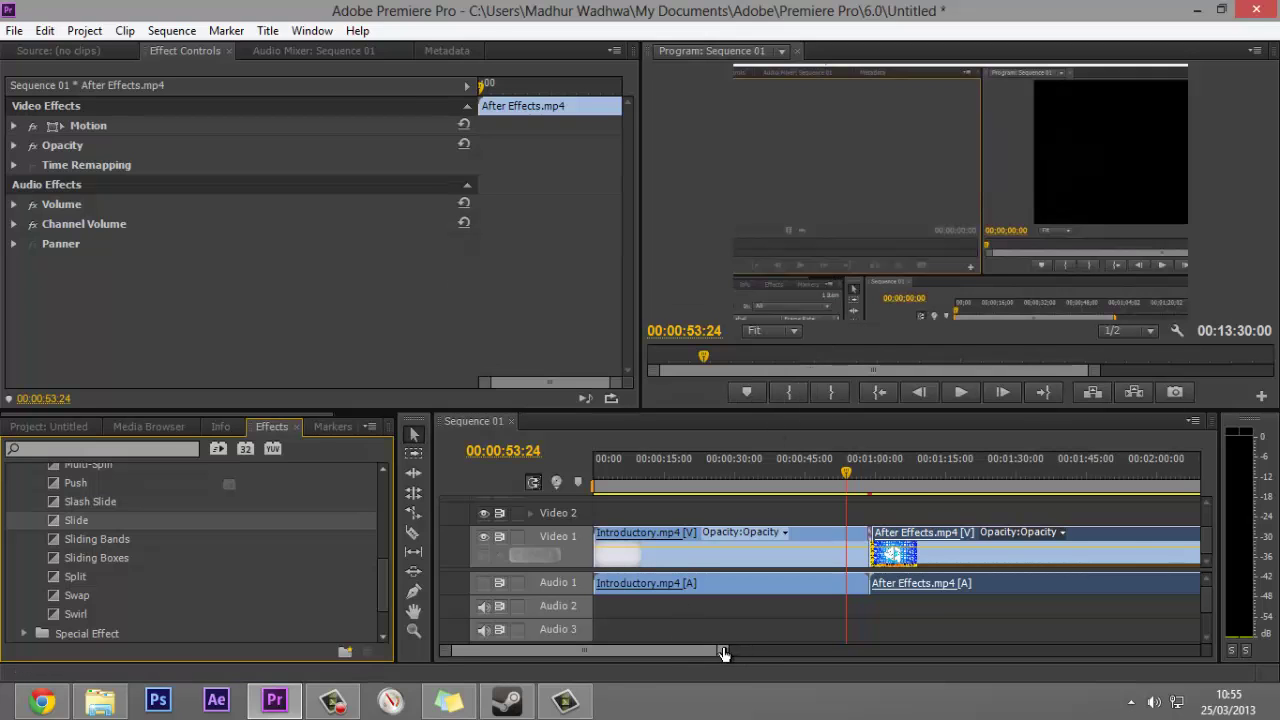
pyautogui.moveTo(723, 647); pyautogui.dragTo(509, 652)
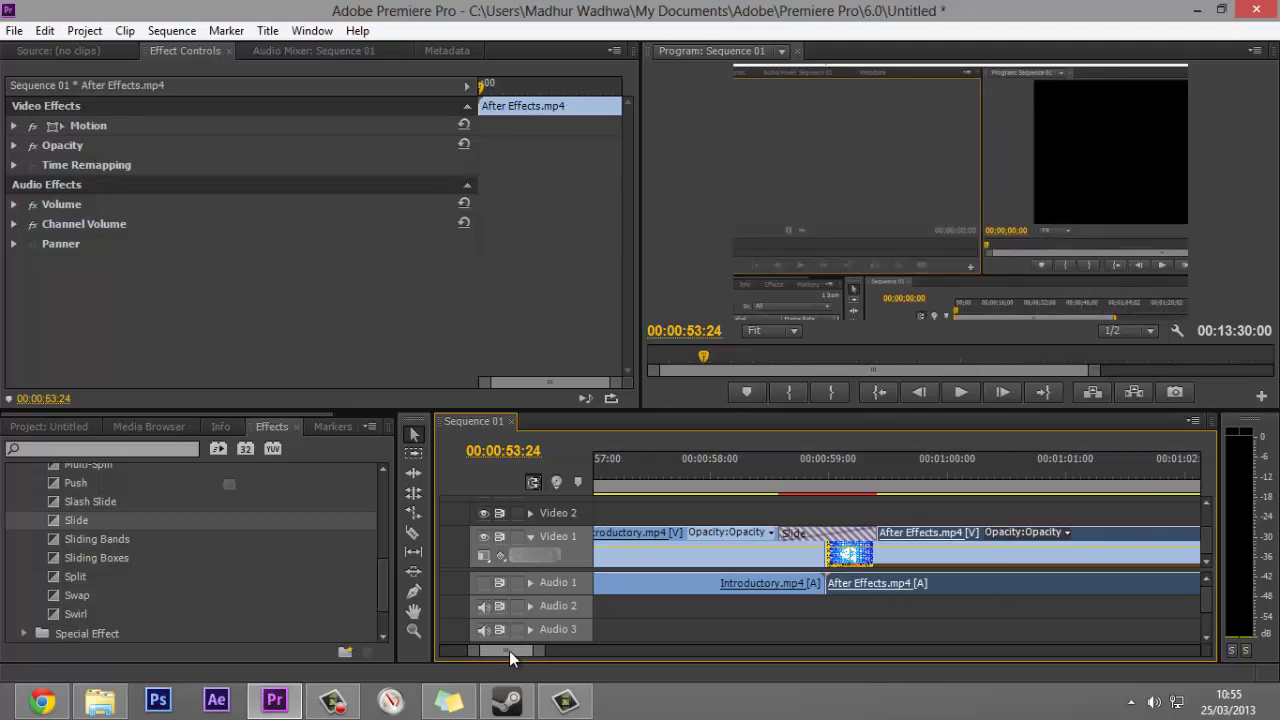
# Select the Slide transition on Video 1 to show its 00:00:00:25 duration and 0.0–100.0 range
pyautogui.click(802, 538)
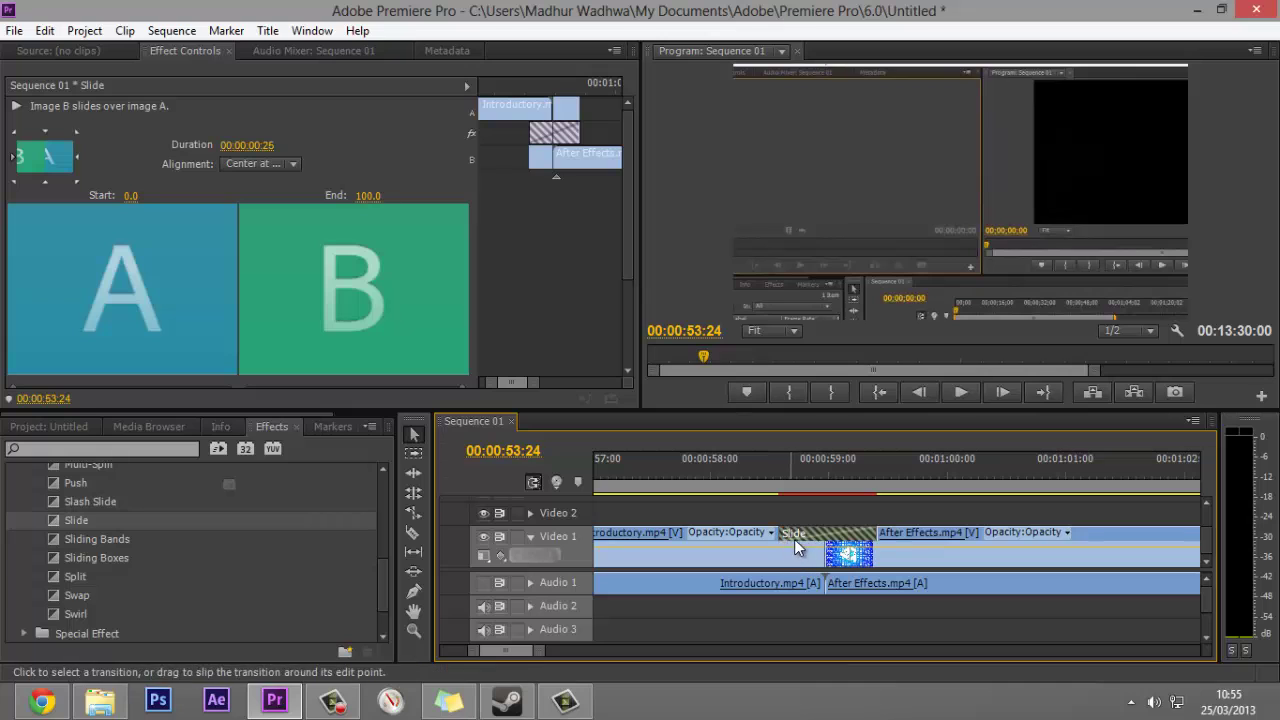
pyautogui.hotkey('ctrl', 'shift', 'a')
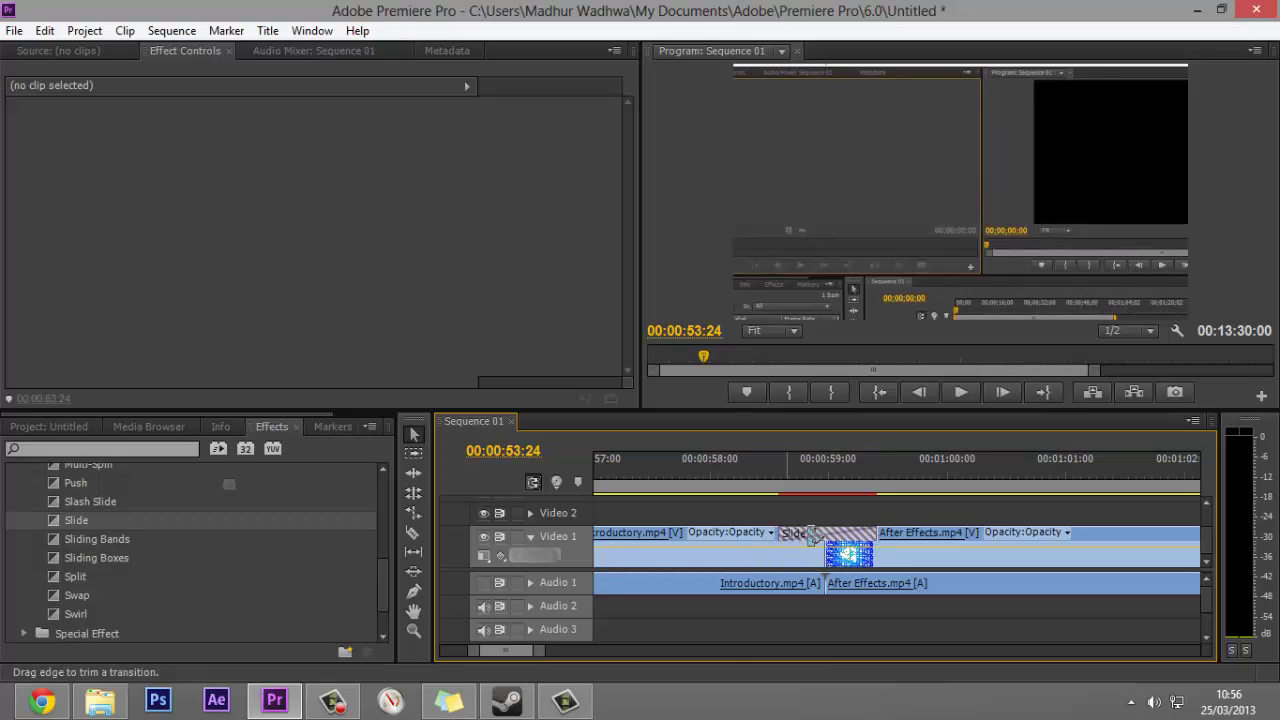
pyautogui.click(825, 540)
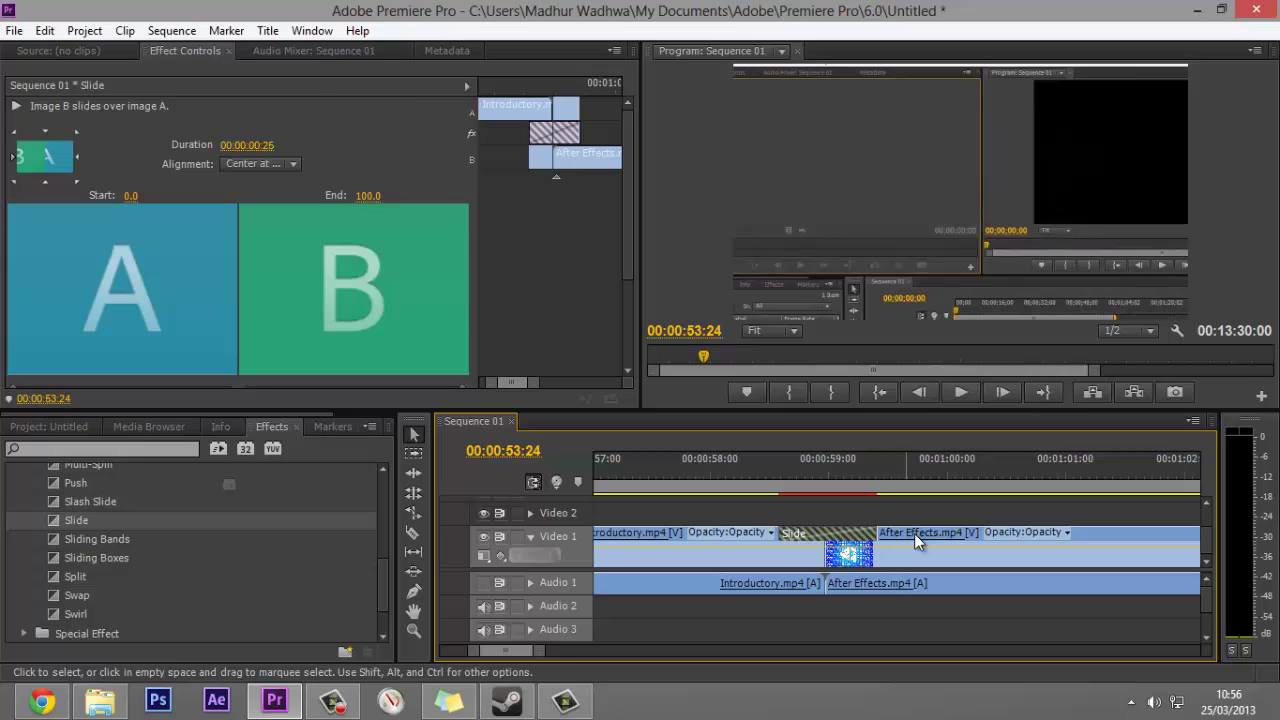
pyautogui.click(914, 536)
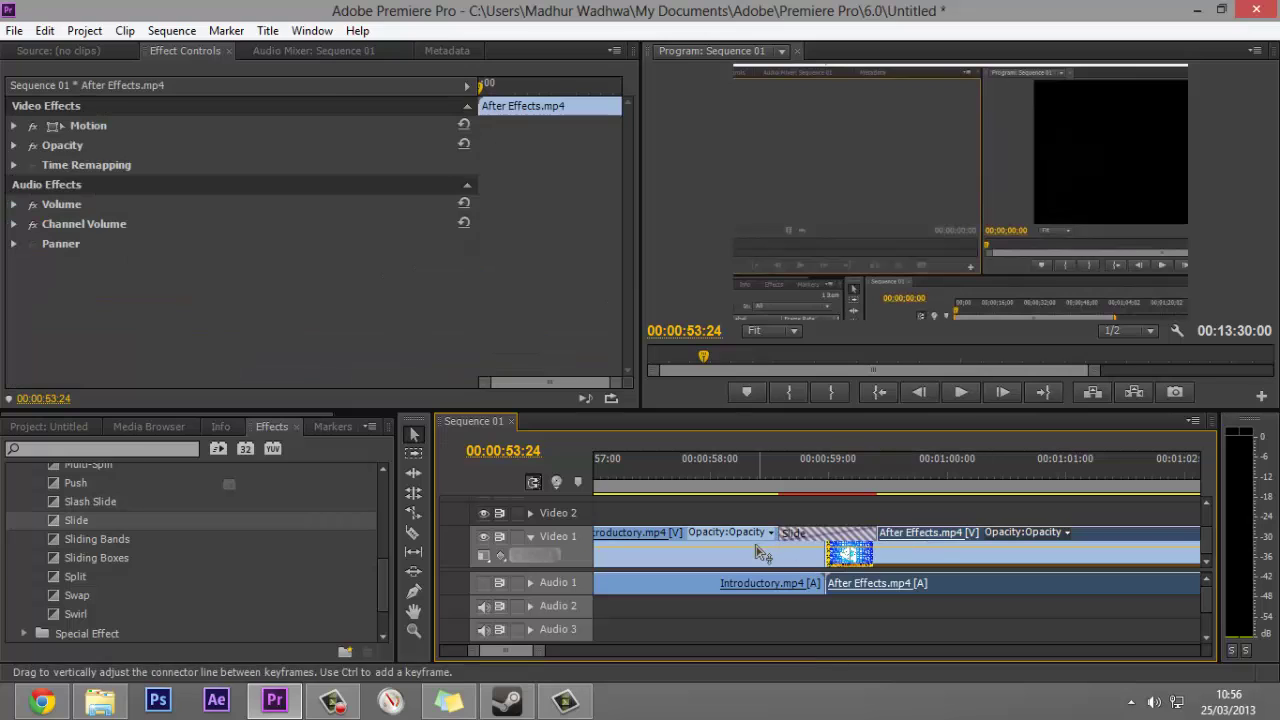
pyautogui.click(813, 538)
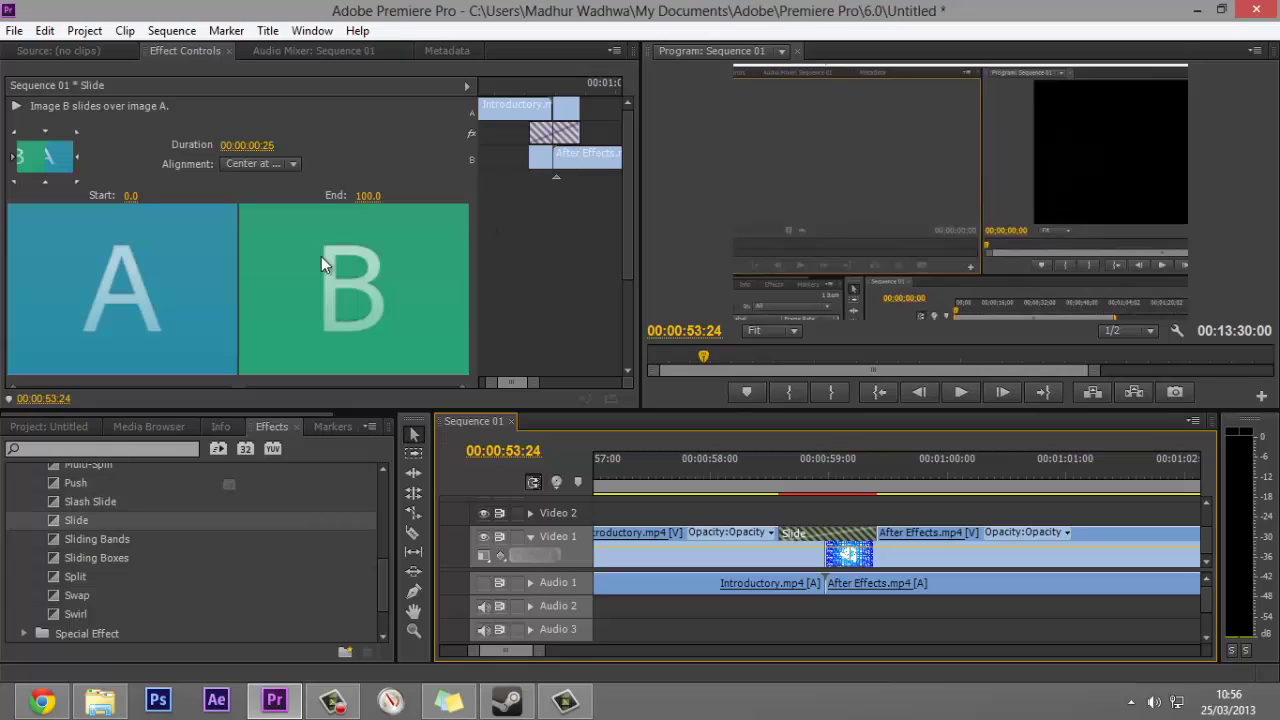
# Set the Slide transition's Start value to 46.6 and scrub through the cut to preview it
pyautogui.moveTo(627, 214); pyautogui.dragTo(627, 261)
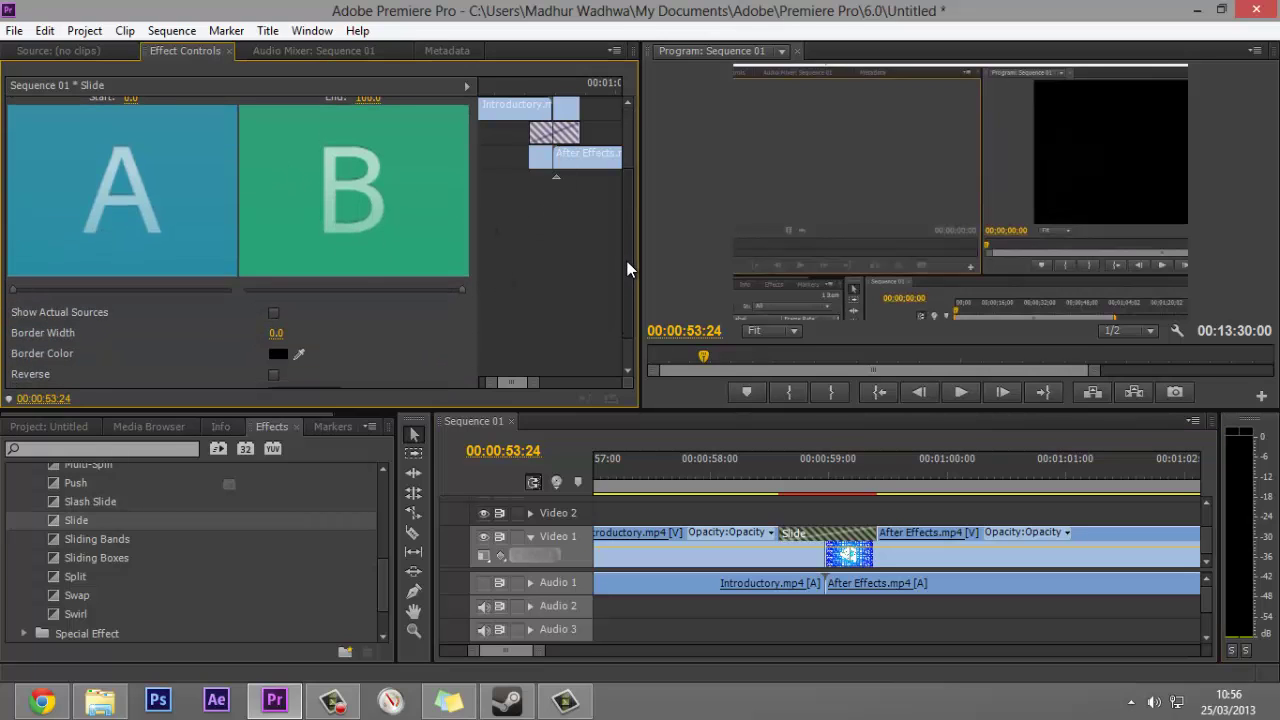
pyautogui.moveTo(31, 288)
pyautogui.mouseDown()
pyautogui.moveTo(193, 307)
pyautogui.moveTo(34, 278)
pyautogui.mouseUp()
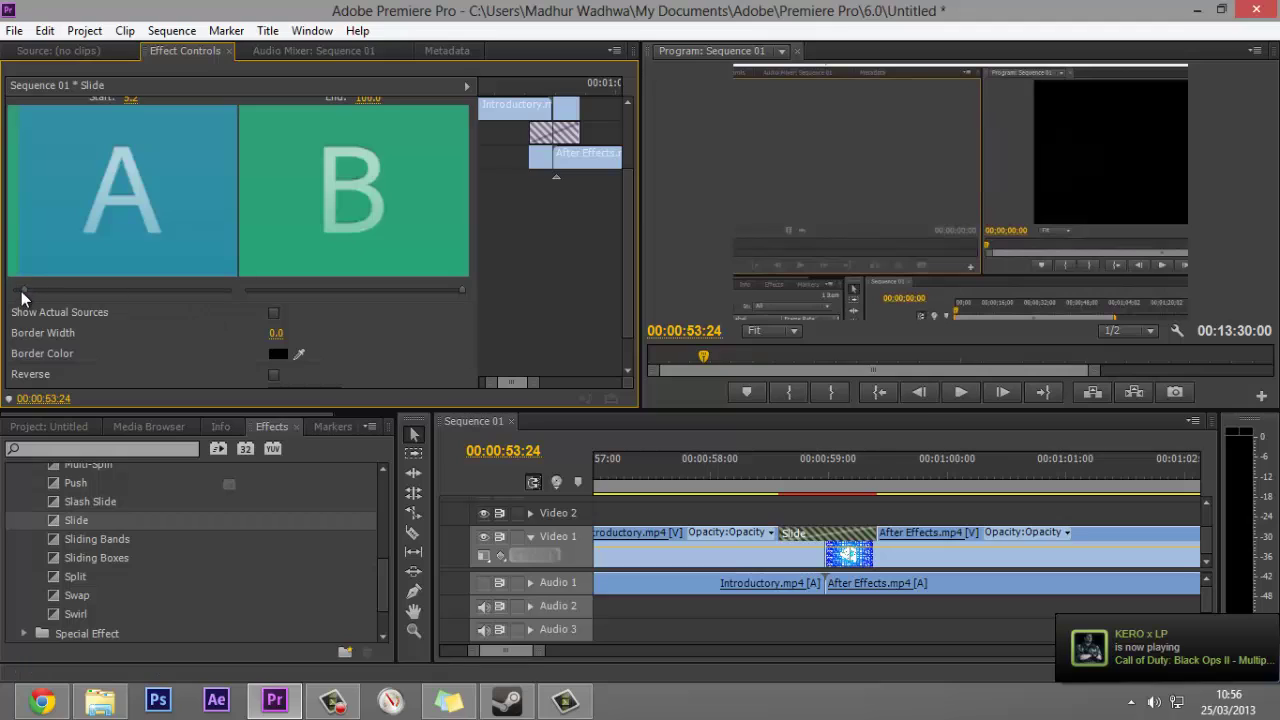
pyautogui.moveTo(21, 291); pyautogui.dragTo(13, 296)
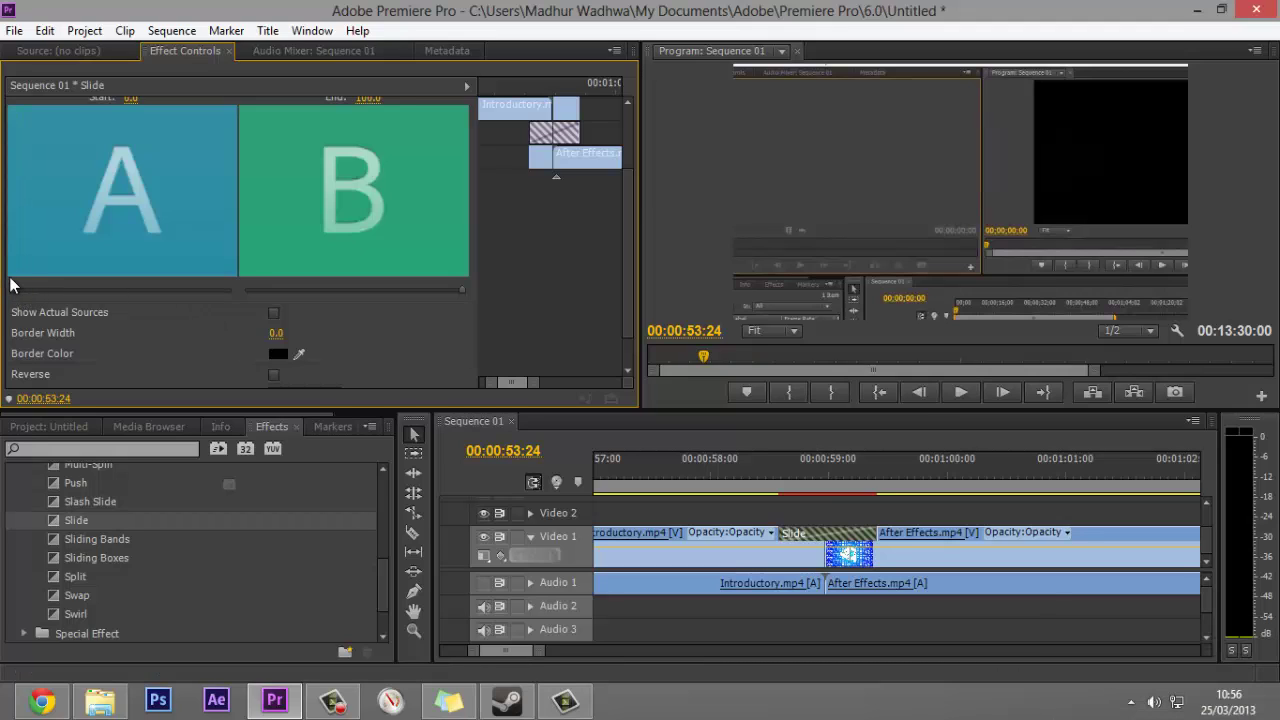
pyautogui.moveTo(17, 293); pyautogui.dragTo(70, 300)
pyautogui.scroll(3, 90, 212)
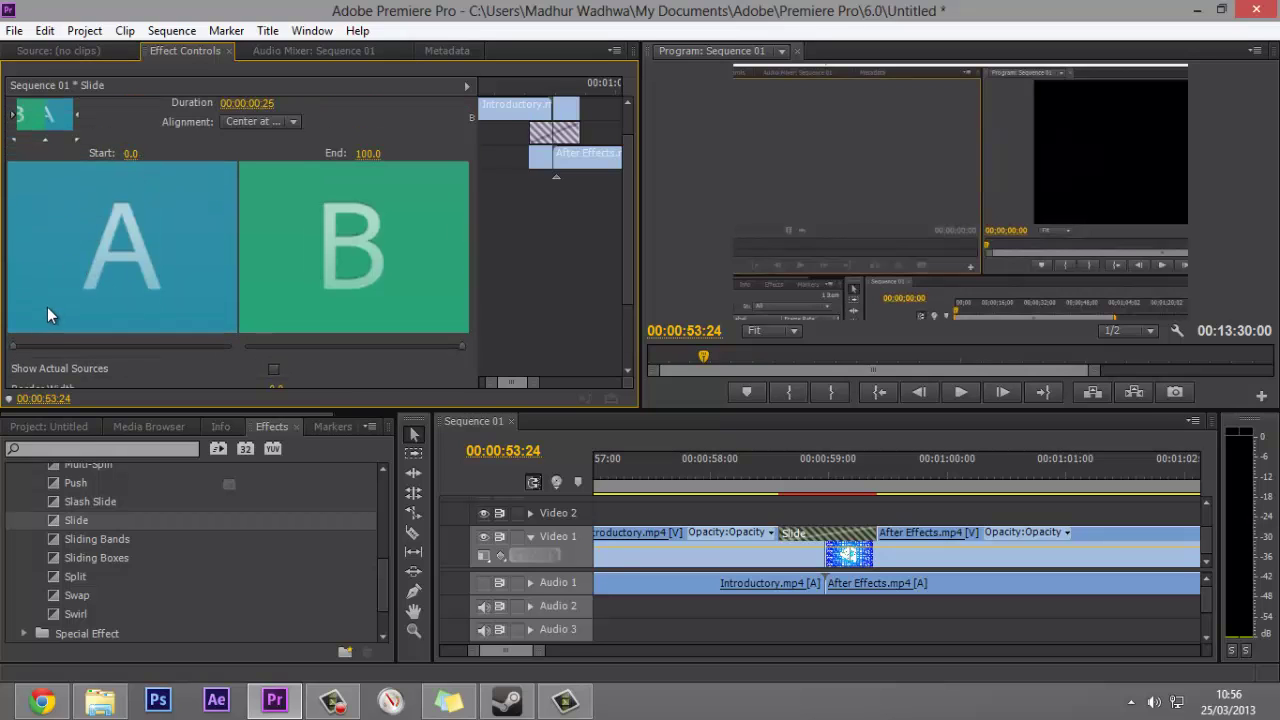
pyautogui.moveTo(15, 346); pyautogui.dragTo(114, 346)
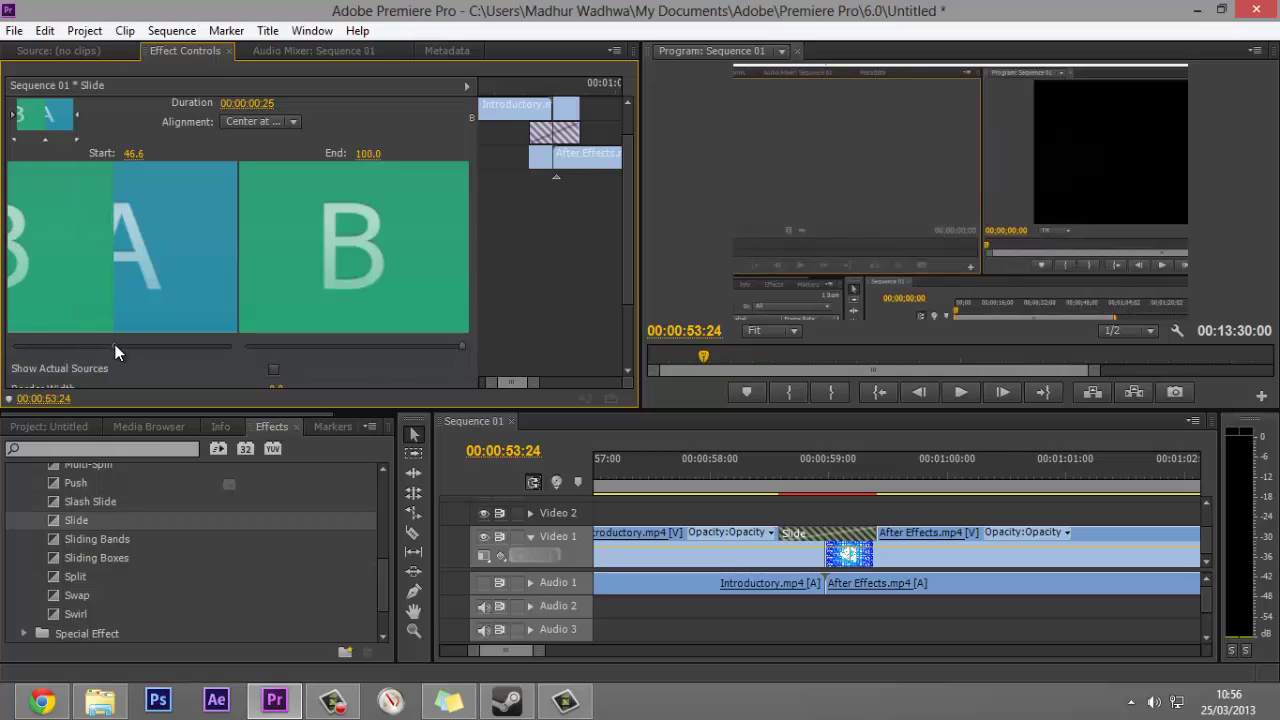
pyautogui.moveTo(793, 454); pyautogui.dragTo(872, 486)
# Preview Slide with Start 0.0 and End about 50, then restore End to 100.0
pyautogui.click(742, 484)
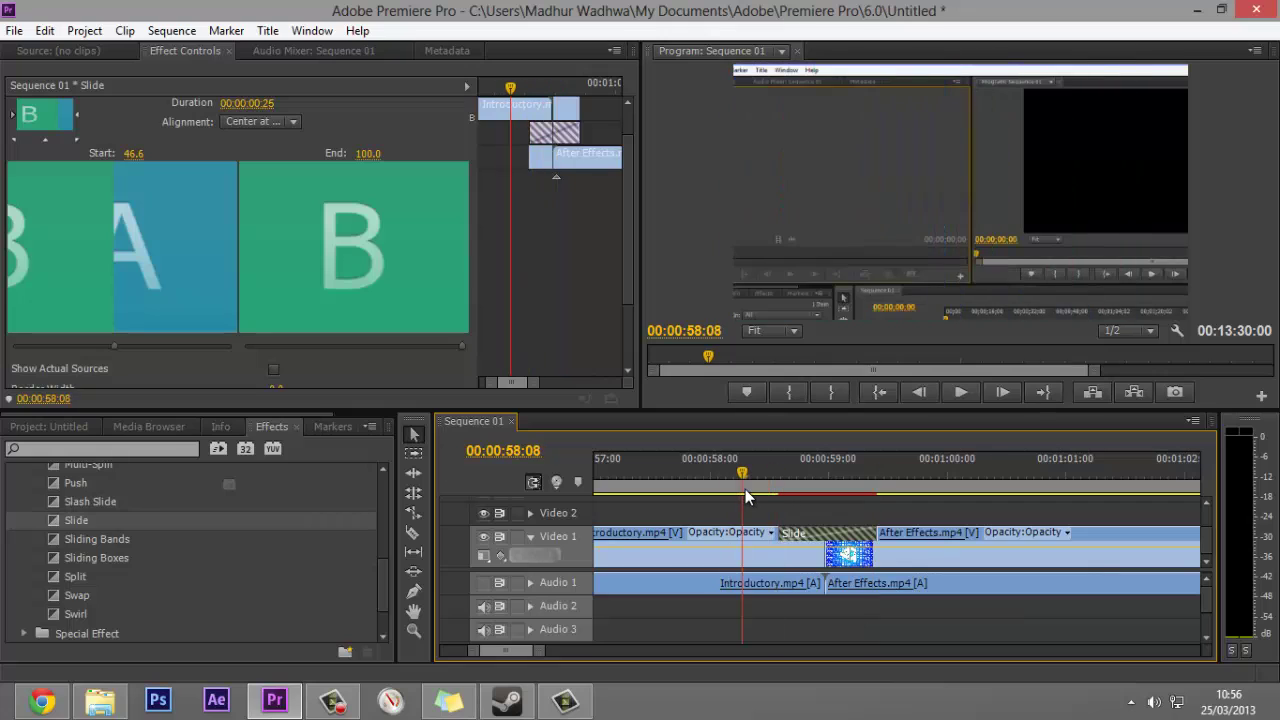
pyautogui.moveTo(118, 345); pyautogui.dragTo(12, 348)
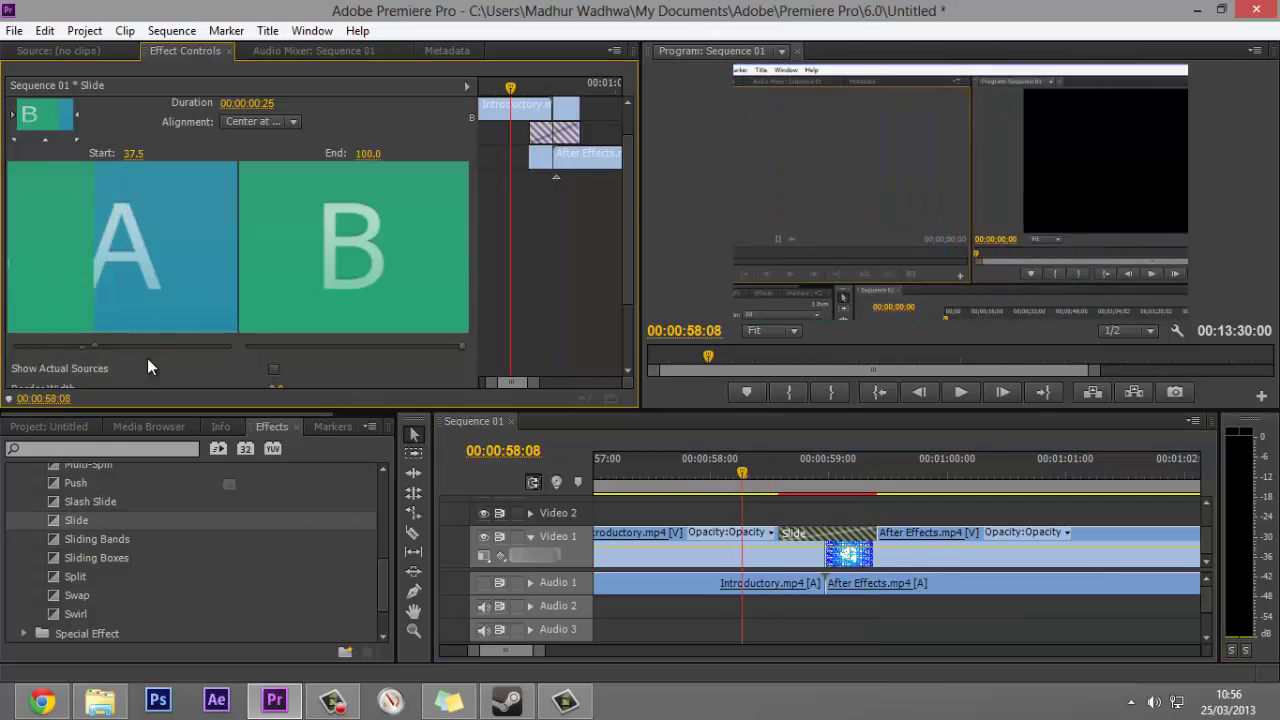
pyautogui.moveTo(462, 346); pyautogui.dragTo(354, 349)
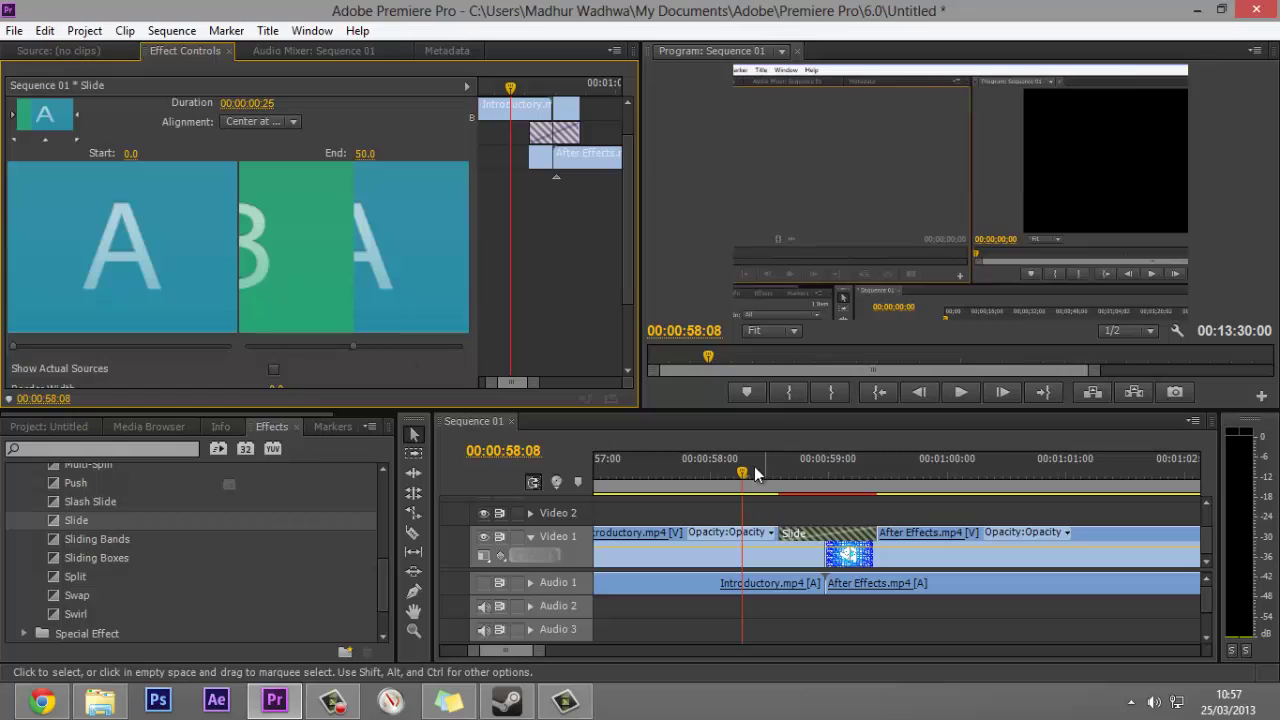
pyautogui.press('space')
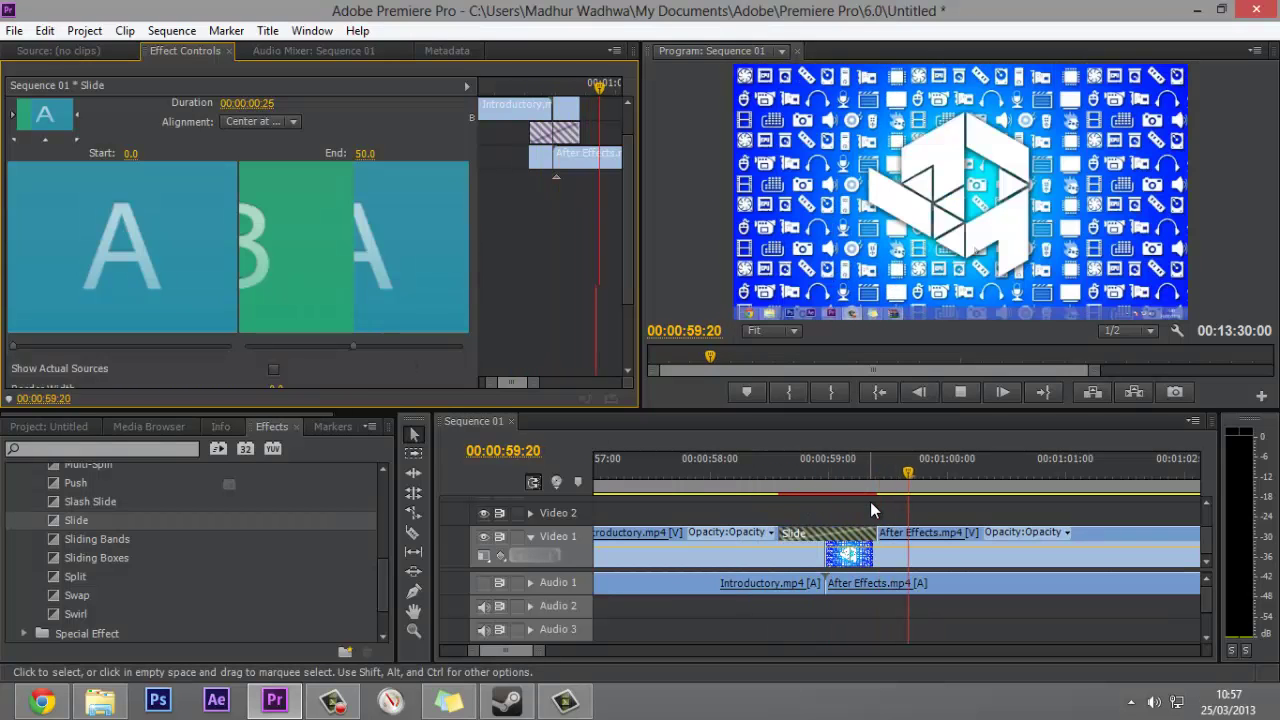
pyautogui.press('space')
pyautogui.moveTo(845, 487); pyautogui.dragTo(896, 490)
pyautogui.moveTo(341, 350); pyautogui.dragTo(507, 367)
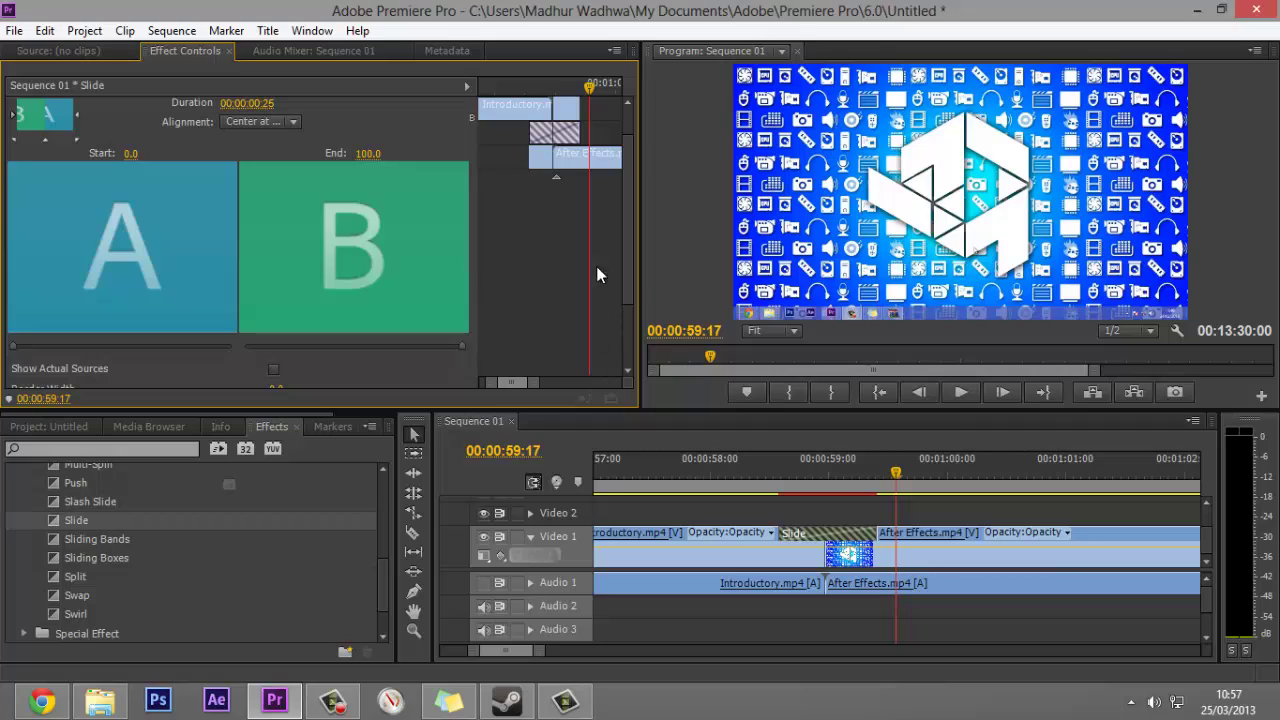
pyautogui.moveTo(626, 283); pyautogui.dragTo(629, 259)
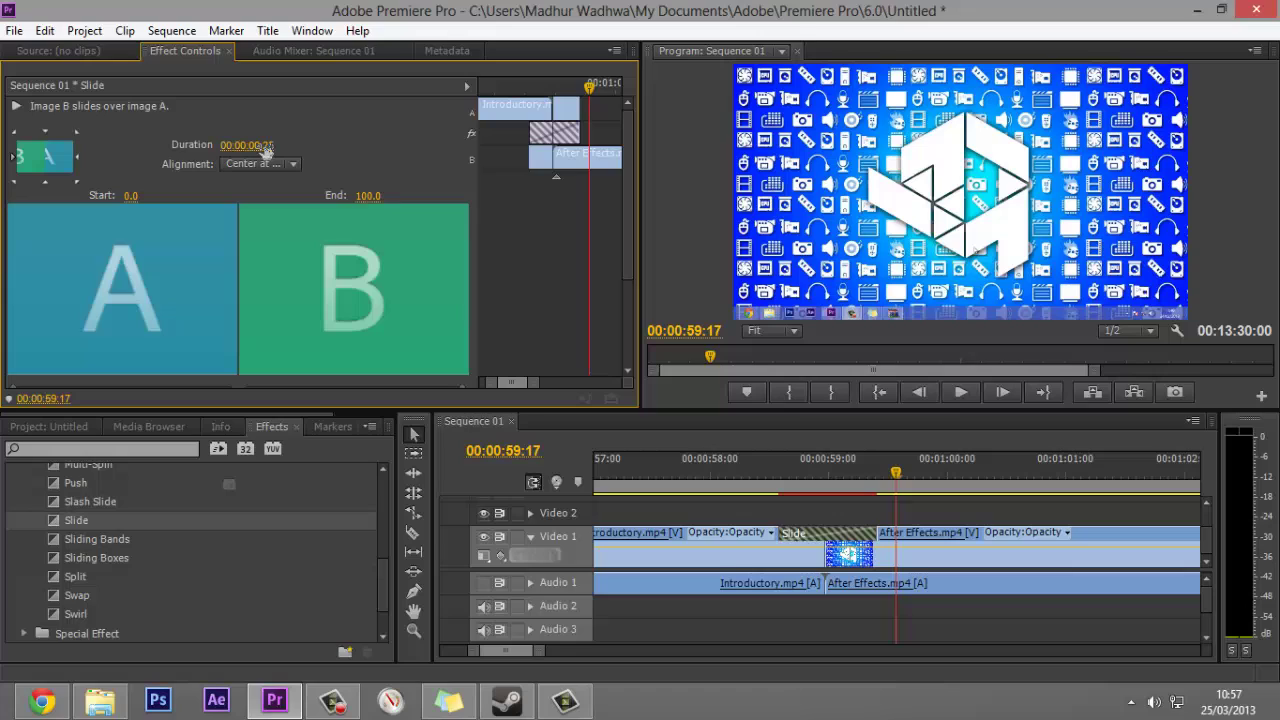
# Try Slide durations: enter 102 (00:00:01:02), then scrub it down to 29 frames
pyautogui.moveTo(265, 147); pyautogui.dragTo(285, 145)
pyautogui.moveTo(279, 148); pyautogui.dragTo(268, 148)
pyautogui.click(262, 146)
pyautogui.write('102')
pyautogui.press('Return')
pyautogui.moveTo(283, 152)
pyautogui.mouseDown()
pyautogui.moveTo(273, 162)
pyautogui.moveTo(268, 148)
pyautogui.moveTo(283, 150)
pyautogui.mouseUp()
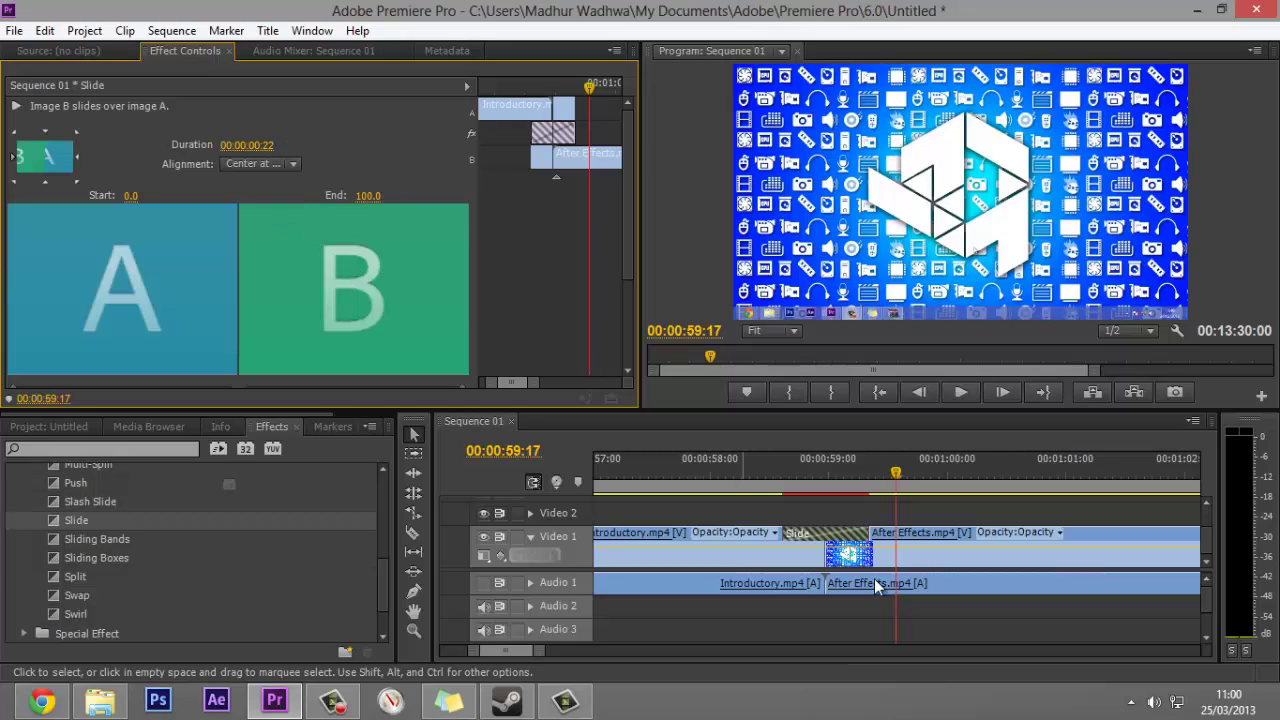
# Scrub the Slide duration again, ending at 00:00:00:10, leaving its alignment unchanged
pyautogui.moveTo(895, 476); pyautogui.dragTo(878, 476)
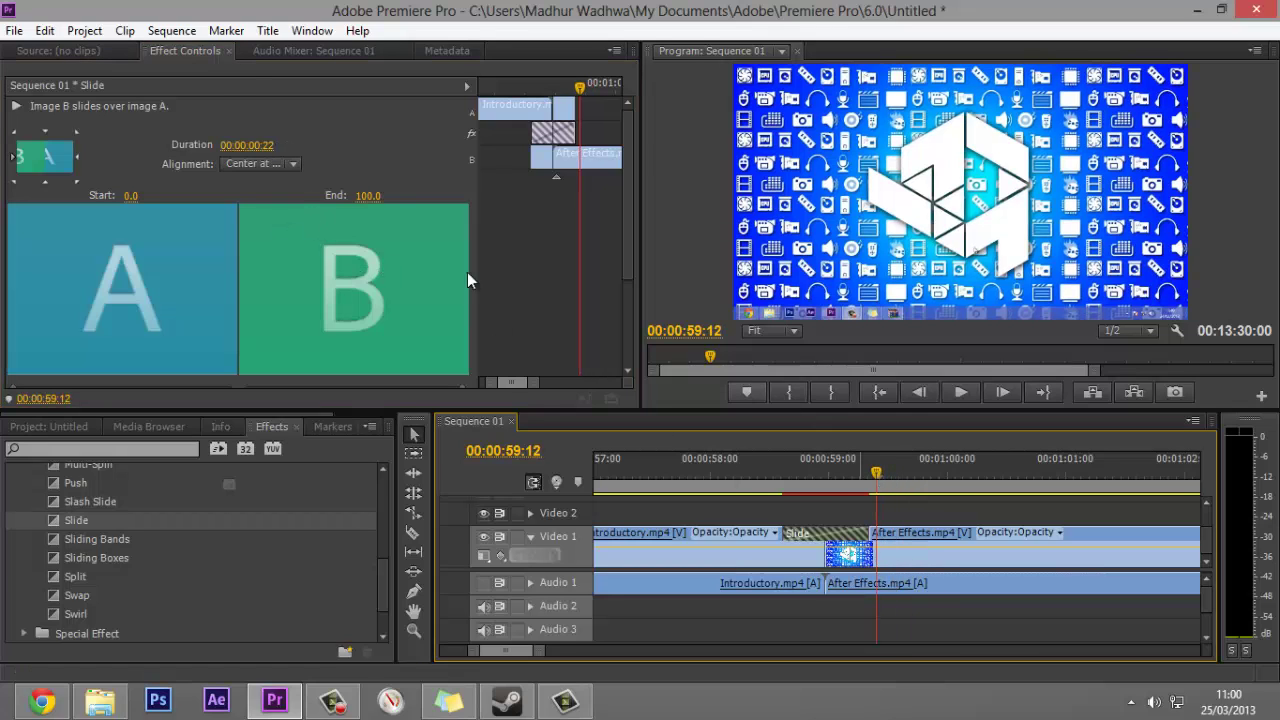
pyautogui.click(268, 148)
pyautogui.moveTo(268, 148); pyautogui.dragTo(275, 150)
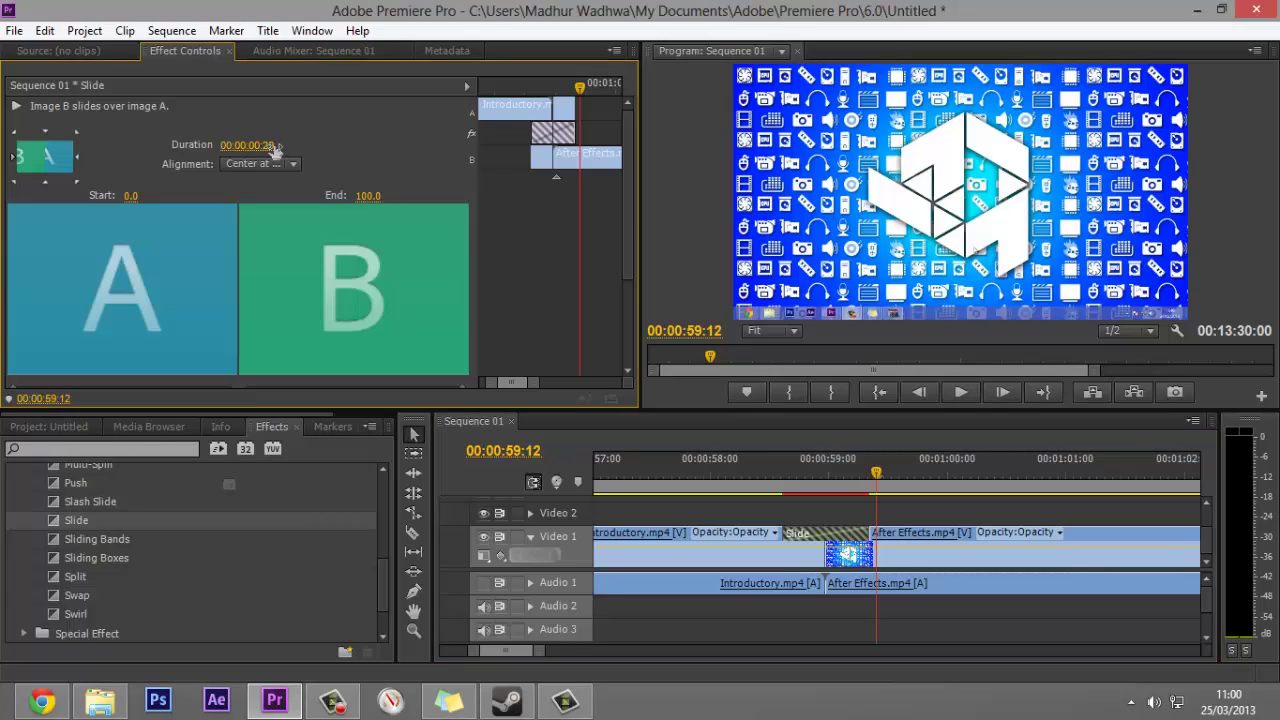
pyautogui.moveTo(275, 150); pyautogui.dragTo(276, 151)
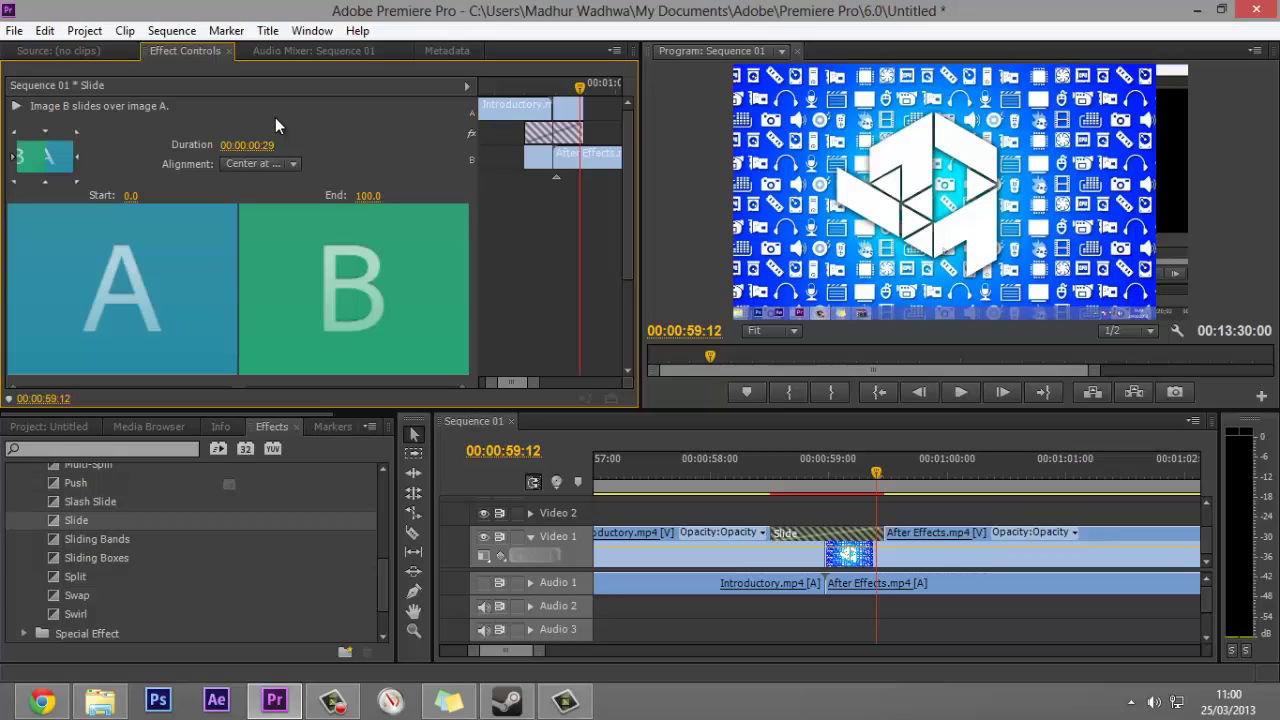
pyautogui.click(262, 163)
pyautogui.click(259, 160)
# Scrub the Slide duration from 00:00:00:10 down to 00:00:00:06, playing the cut to check it
pyautogui.moveTo(266, 148); pyautogui.dragTo(244, 148)
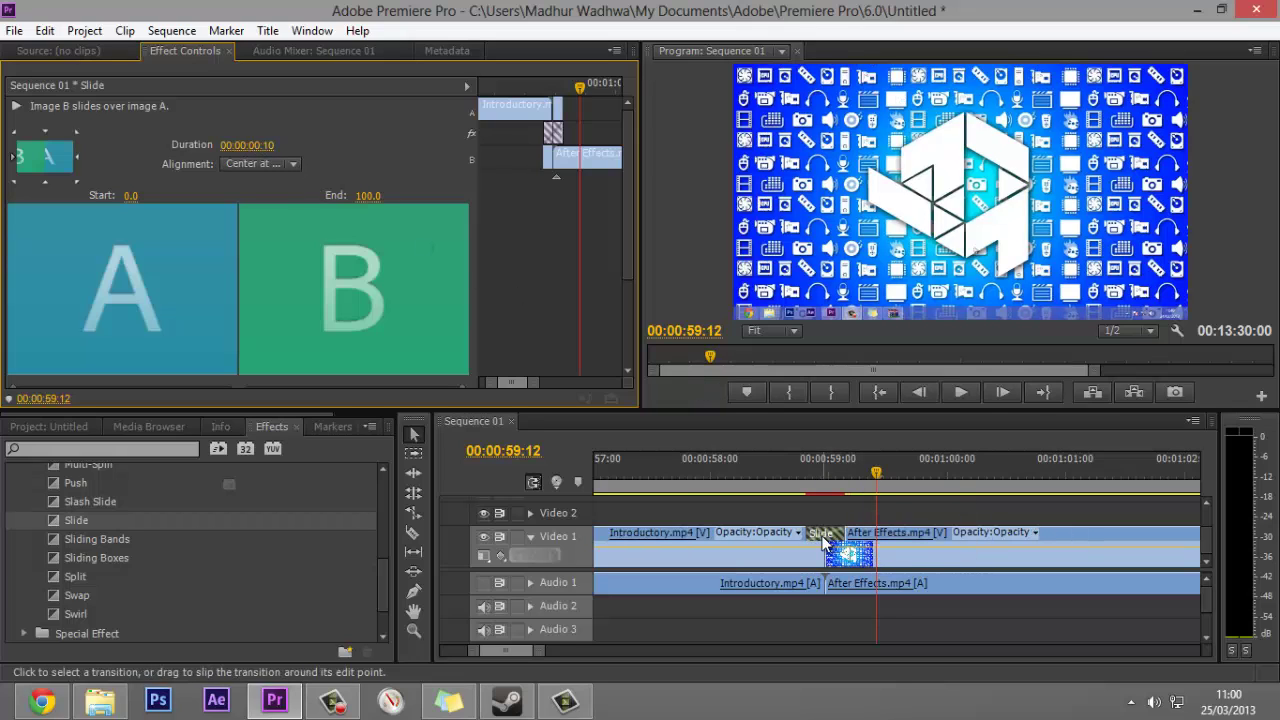
pyautogui.moveTo(851, 478); pyautogui.dragTo(806, 486)
pyautogui.press('space')
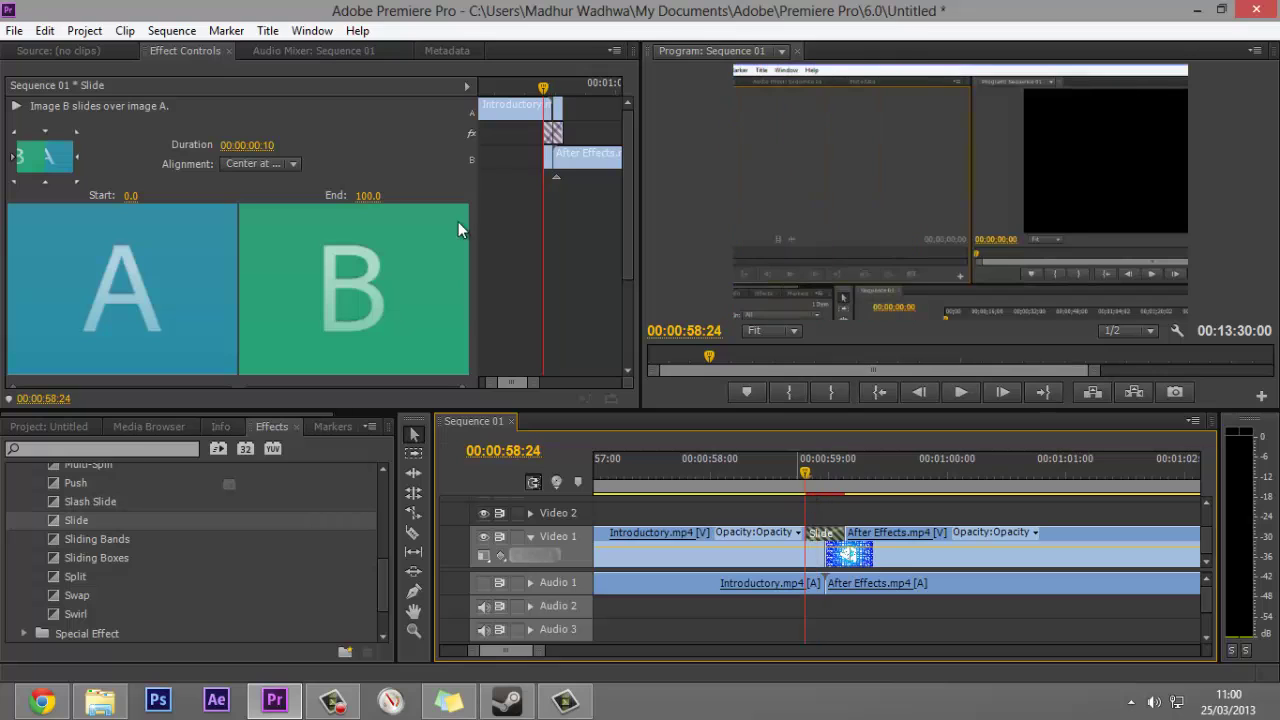
pyautogui.click(273, 147)
pyautogui.moveTo(273, 147); pyautogui.dragTo(256, 147)
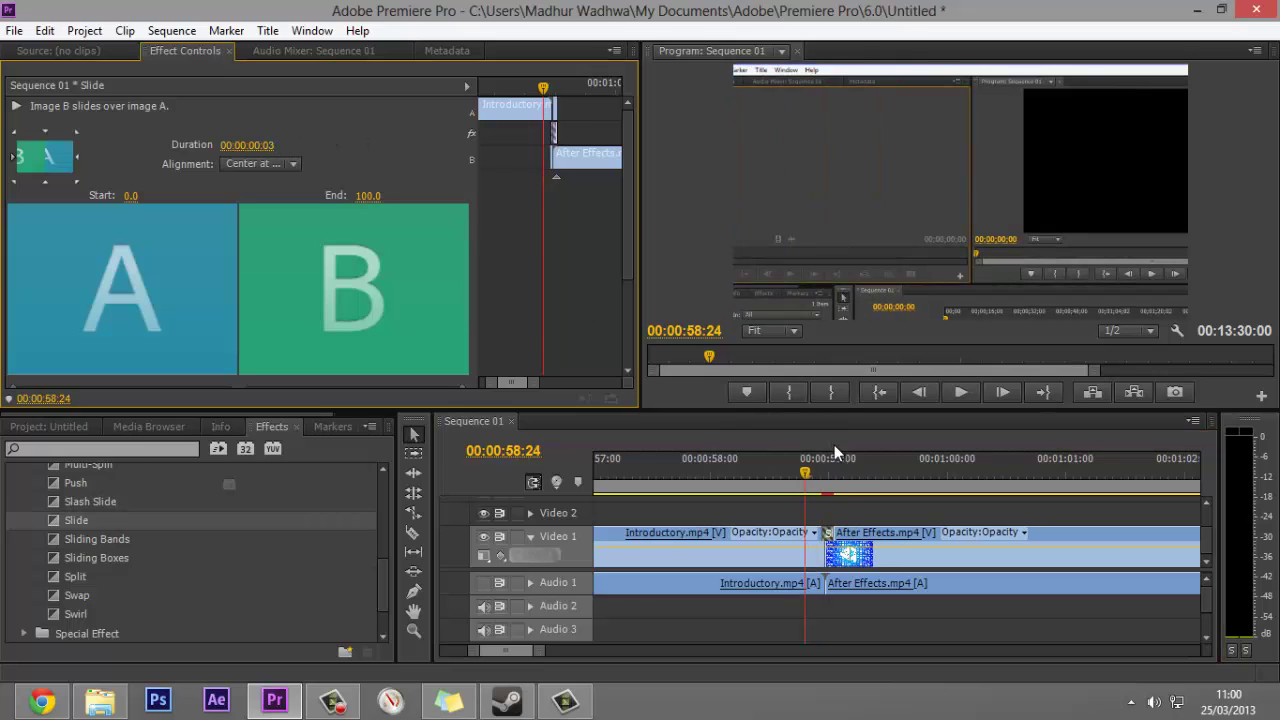
pyautogui.click(780, 468)
pyautogui.press('space')
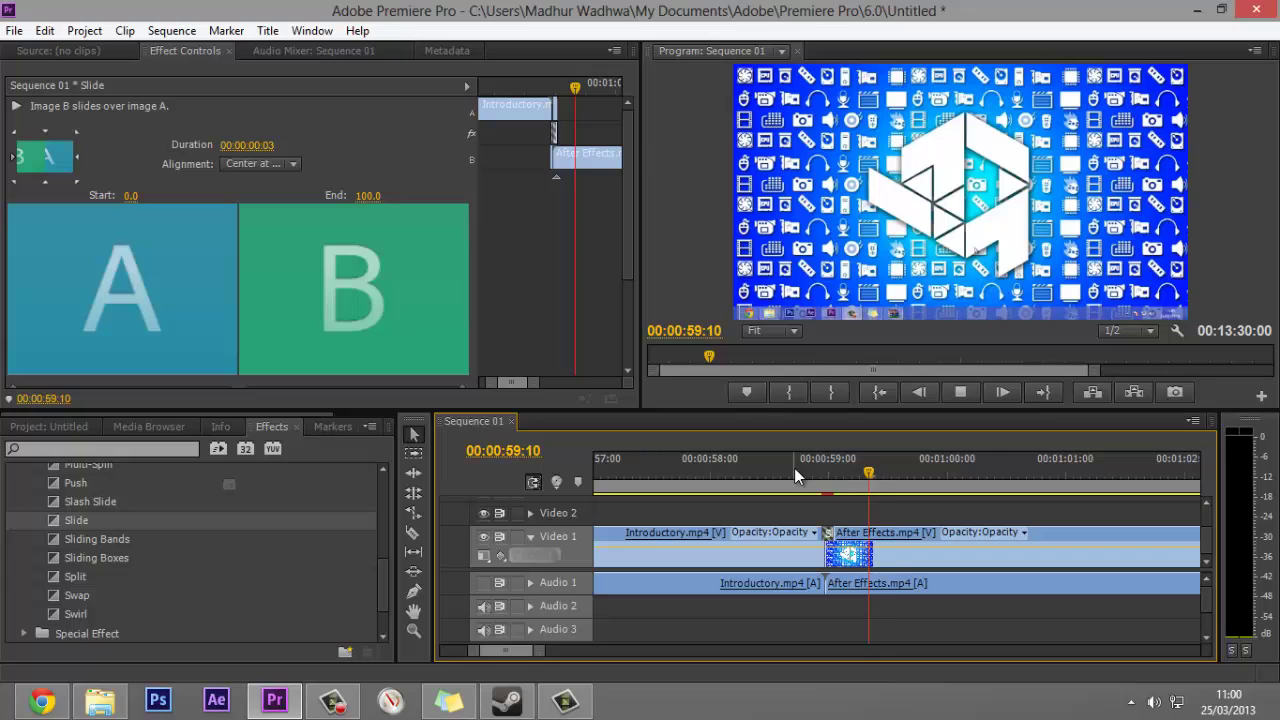
pyautogui.moveTo(267, 147); pyautogui.dragTo(277, 147)
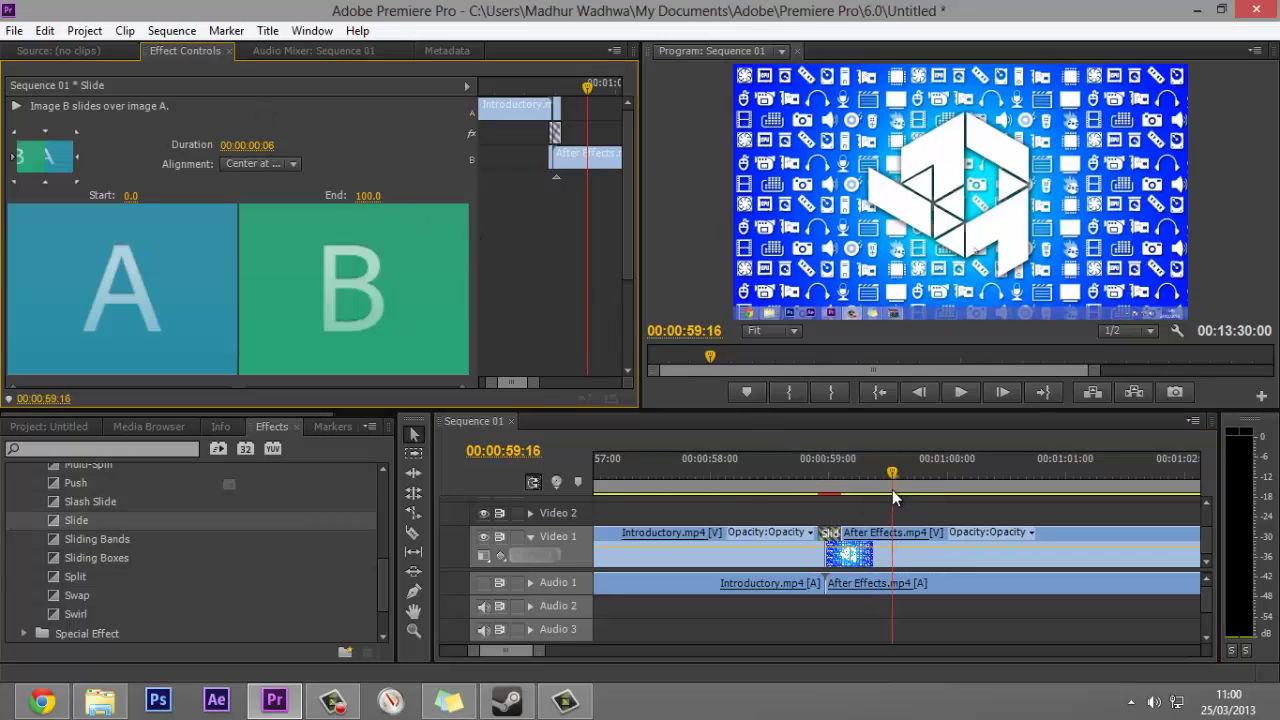
pyautogui.moveTo(898, 474); pyautogui.dragTo(863, 474)
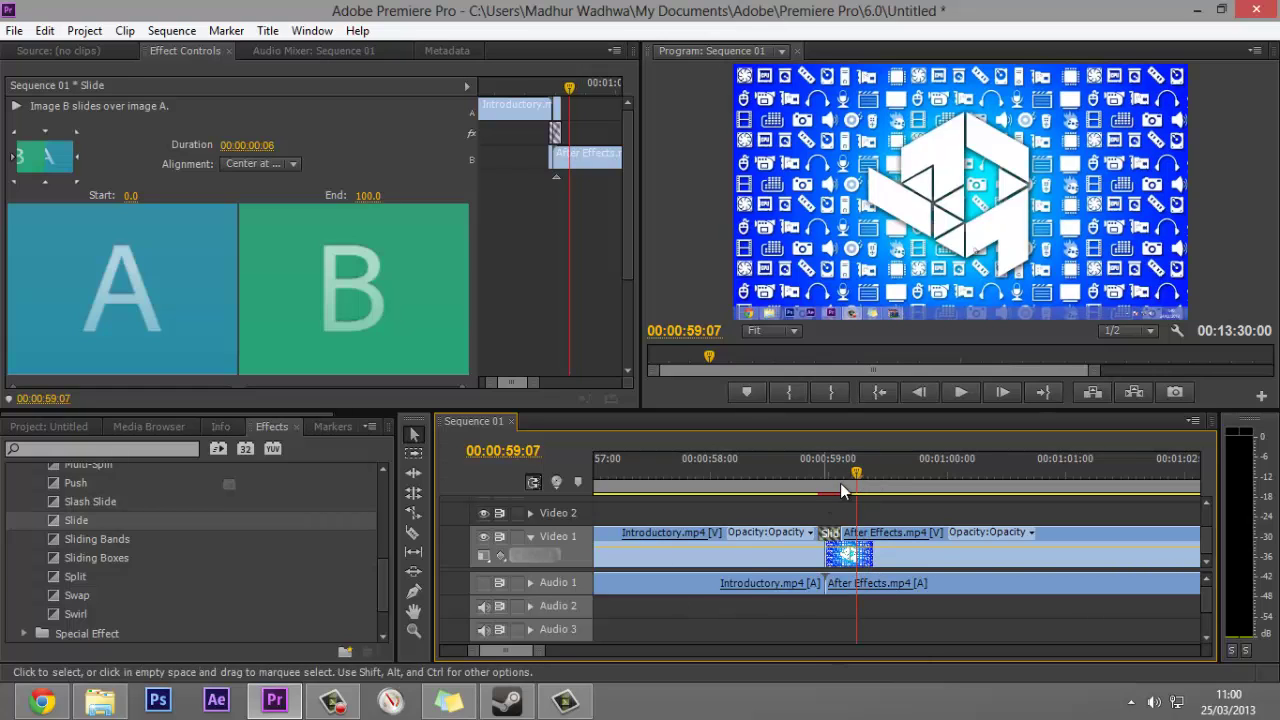
pyautogui.moveTo(847, 474); pyautogui.dragTo(813, 482)
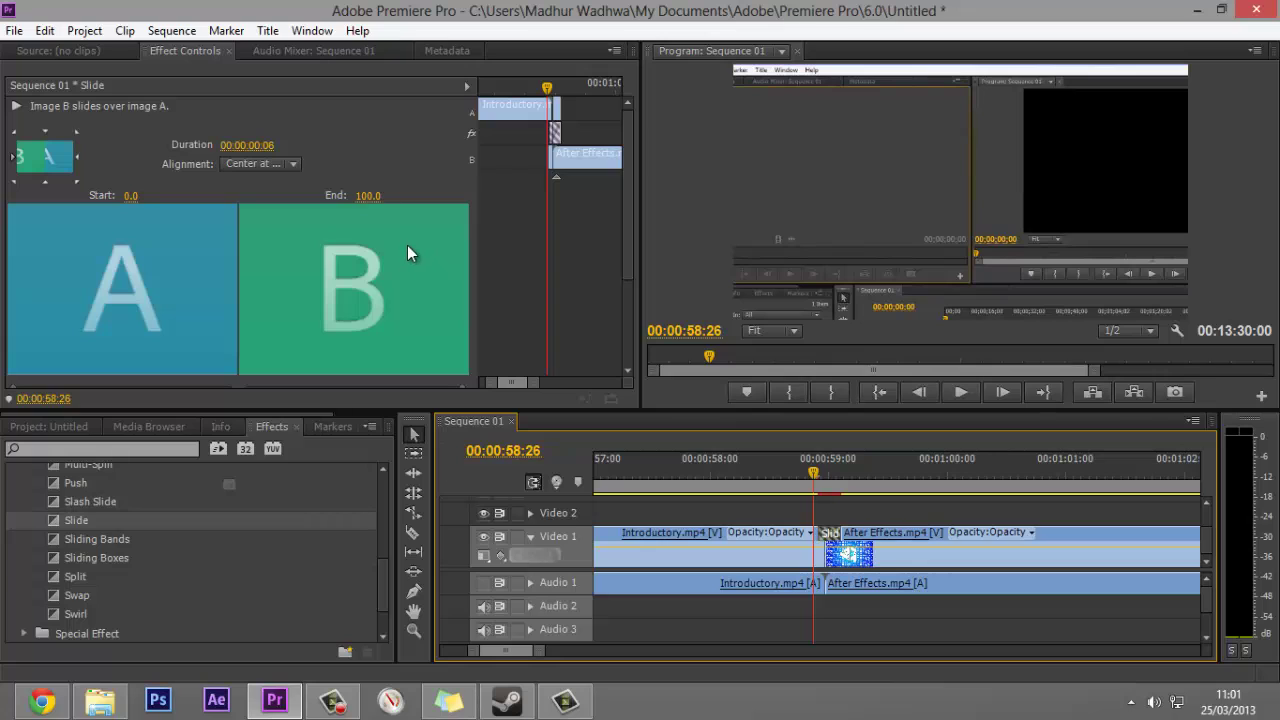
# Step the playhead across the 6-frame Slide cut until After Effects.mp4 appears
pyautogui.click(810, 470)
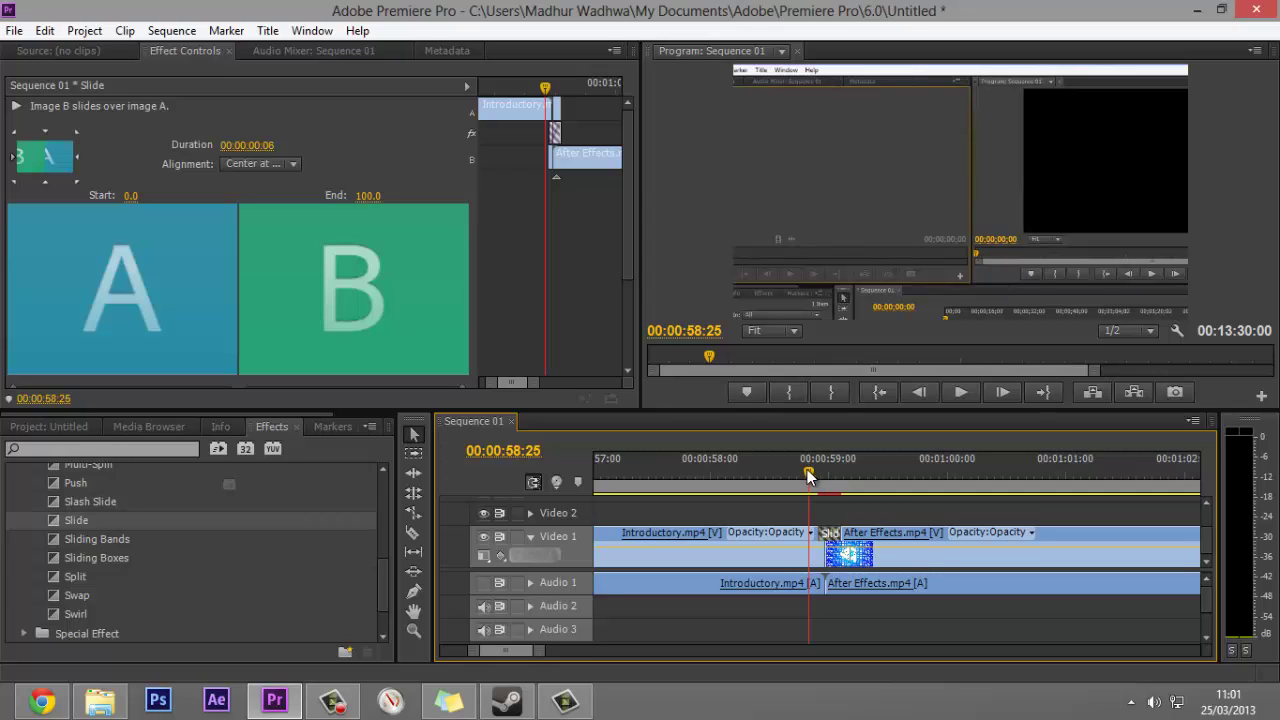
pyautogui.moveTo(807, 469); pyautogui.dragTo(815, 477)
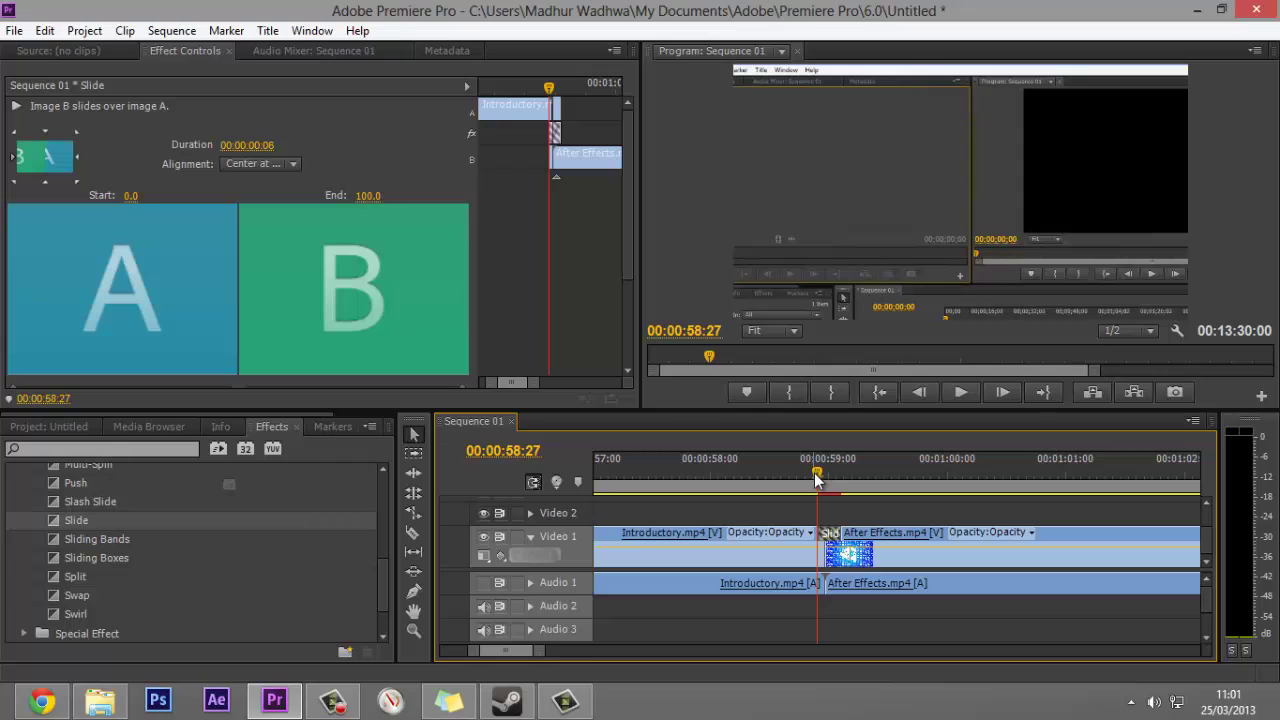
pyautogui.moveTo(815, 483); pyautogui.dragTo(904, 484)
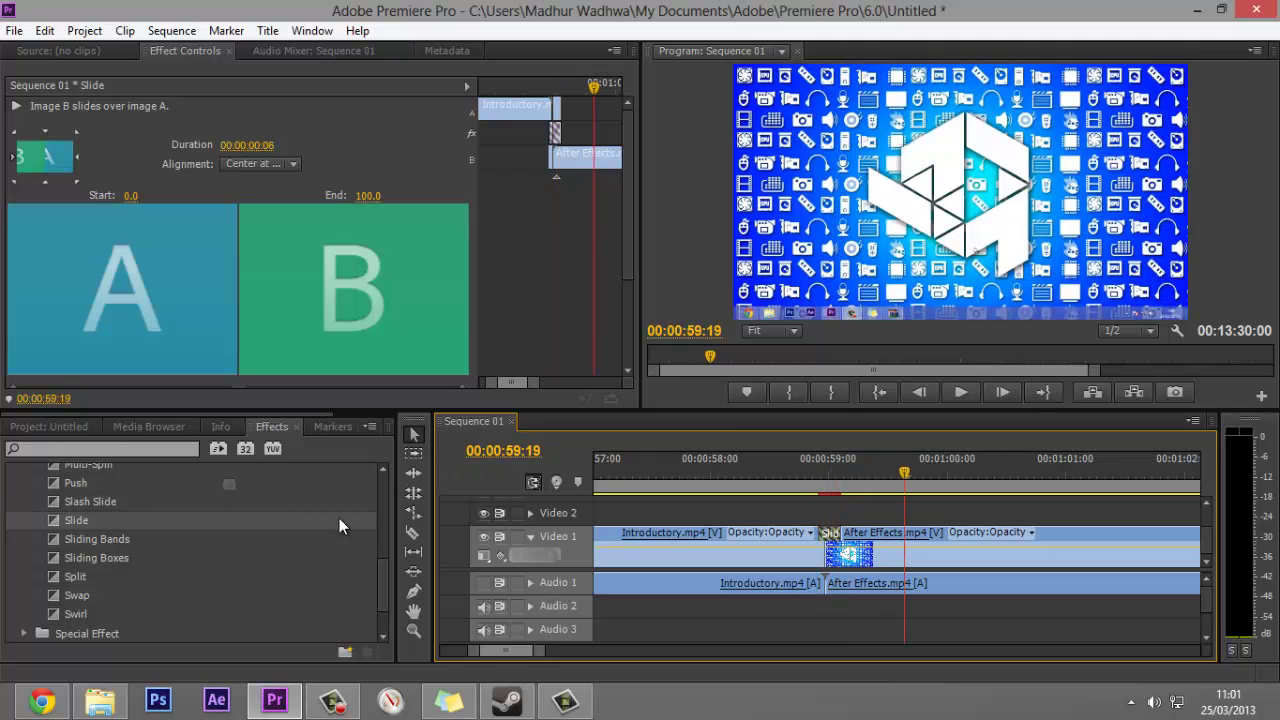
# Delete the Slide transition, collapse the Slide folder, and expand Page Peel under Video Transitions
pyautogui.scroll(5, 206, 528)
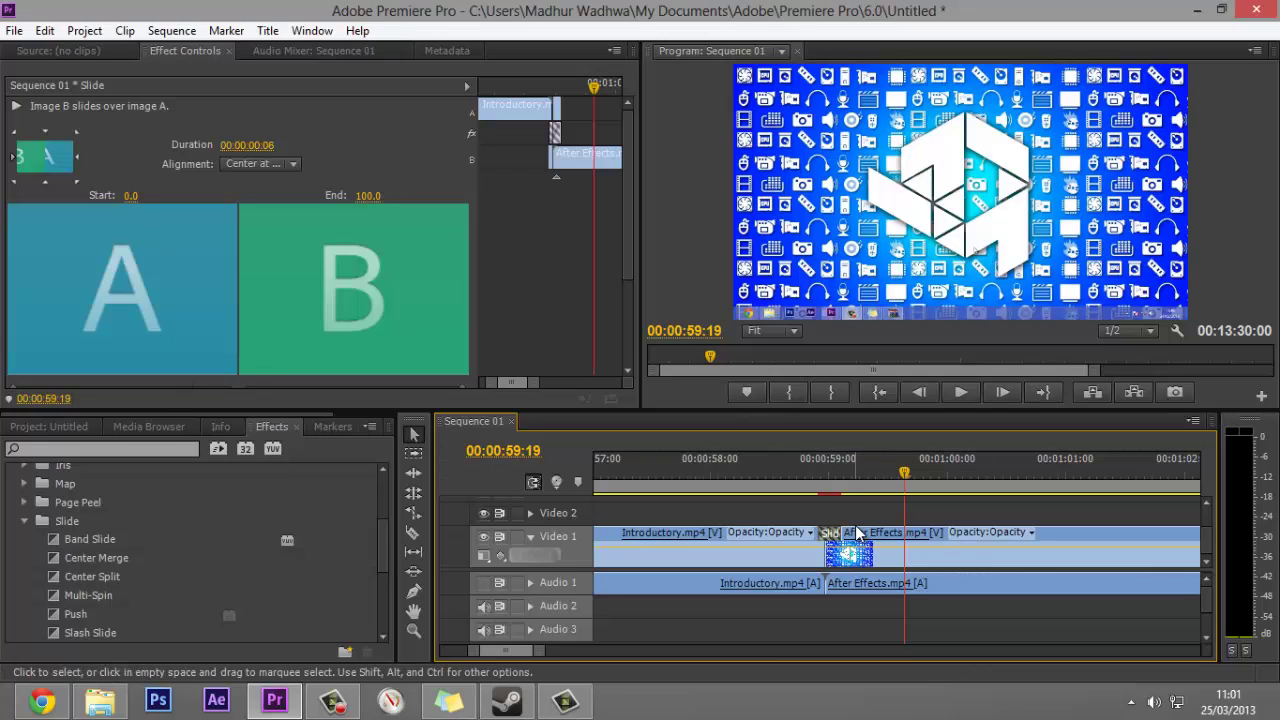
pyautogui.press('Delete')
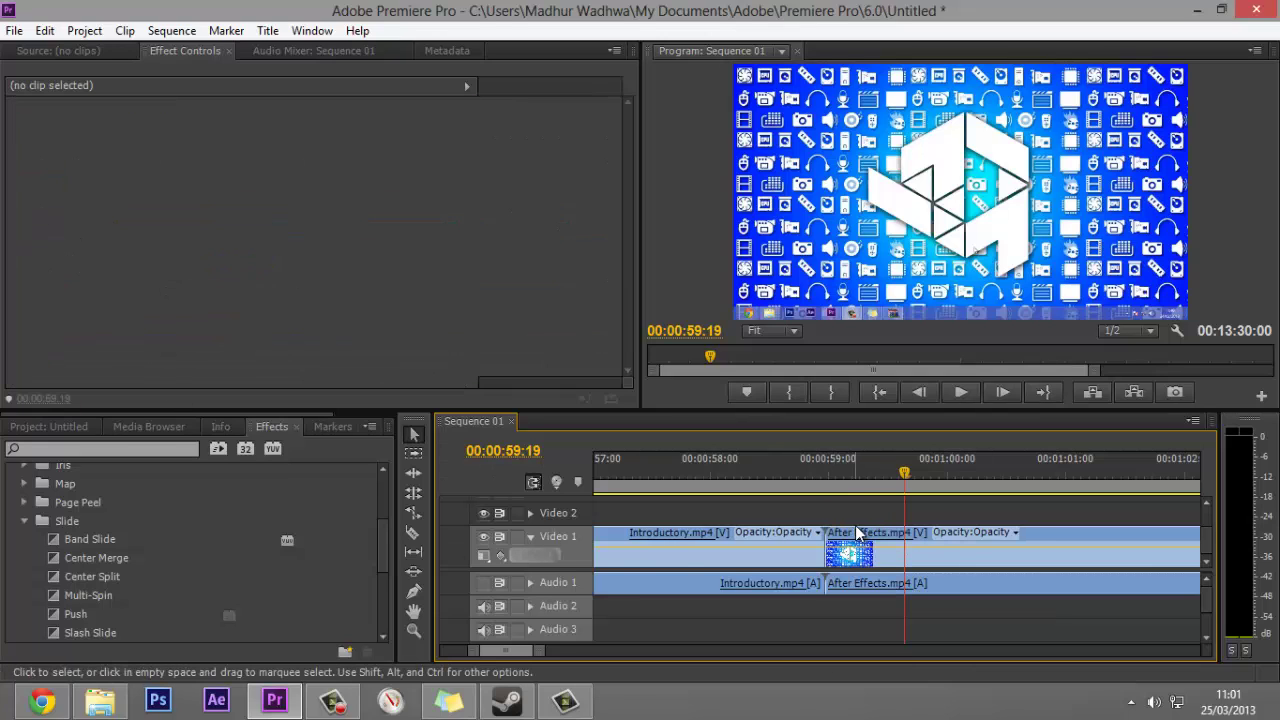
pyautogui.click(24, 520)
pyautogui.click(23, 578)
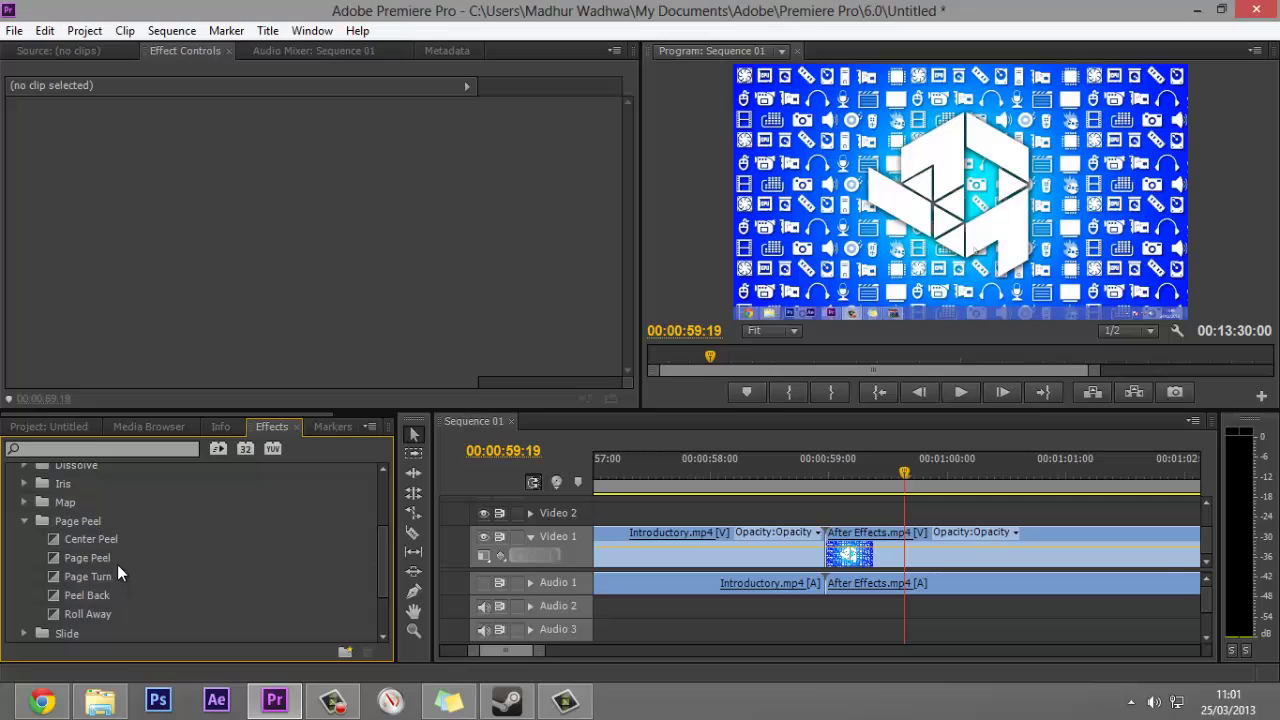
# Place a Page Turn transition between Introductory.mp4 and After Effects.mp4, accept the repeated-frames warning, and select it
pyautogui.moveTo(110, 580); pyautogui.dragTo(827, 542)
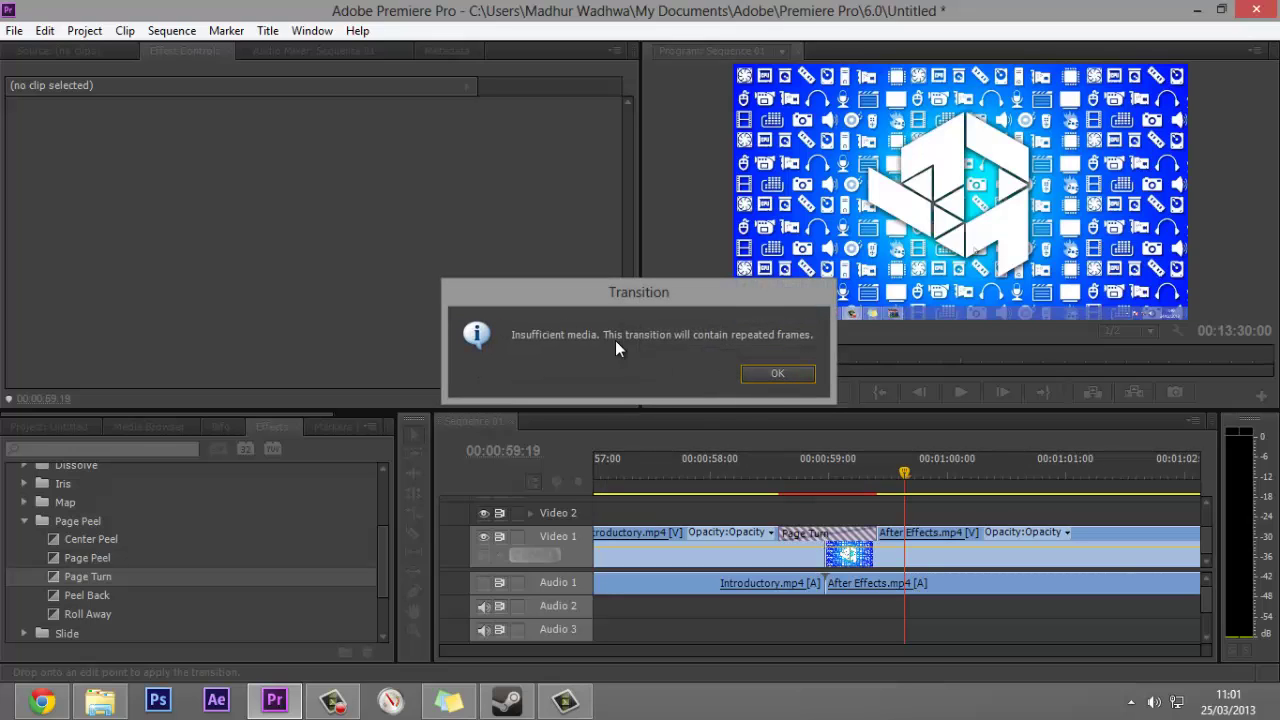
pyautogui.click(785, 375)
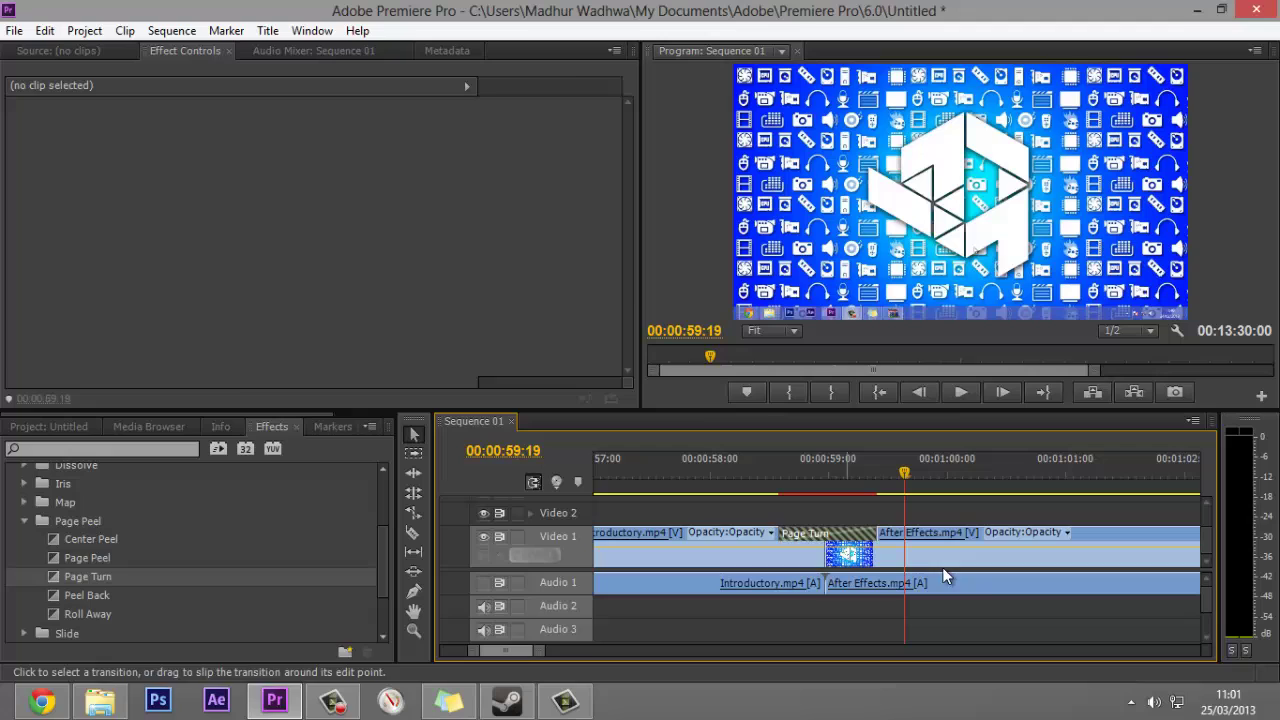
pyautogui.click(835, 533)
pyautogui.scroll(-3, 425, 342)
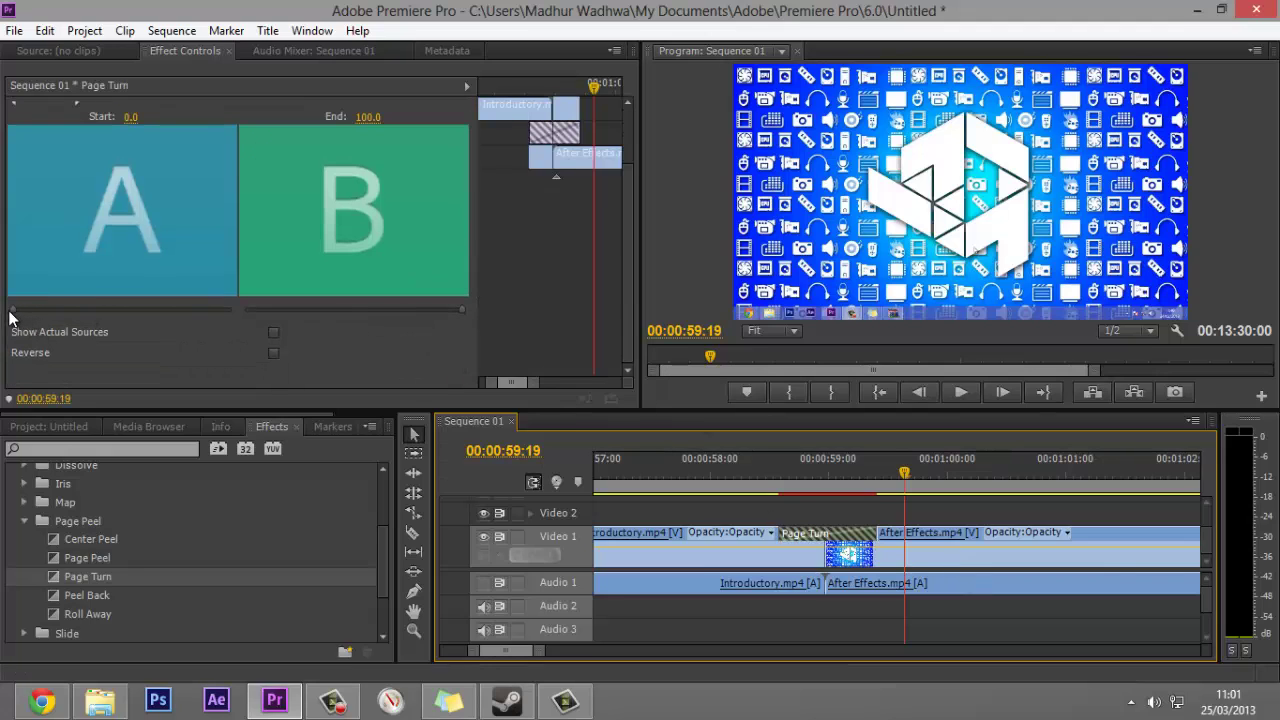
# Try the Page Turn Start and End sliders, restore them, and keep the alignment Center at Cut
pyautogui.moveTo(12, 309)
pyautogui.mouseDown()
pyautogui.moveTo(158, 323)
pyautogui.moveTo(68, 331)
pyautogui.moveTo(12, 318)
pyautogui.mouseUp()
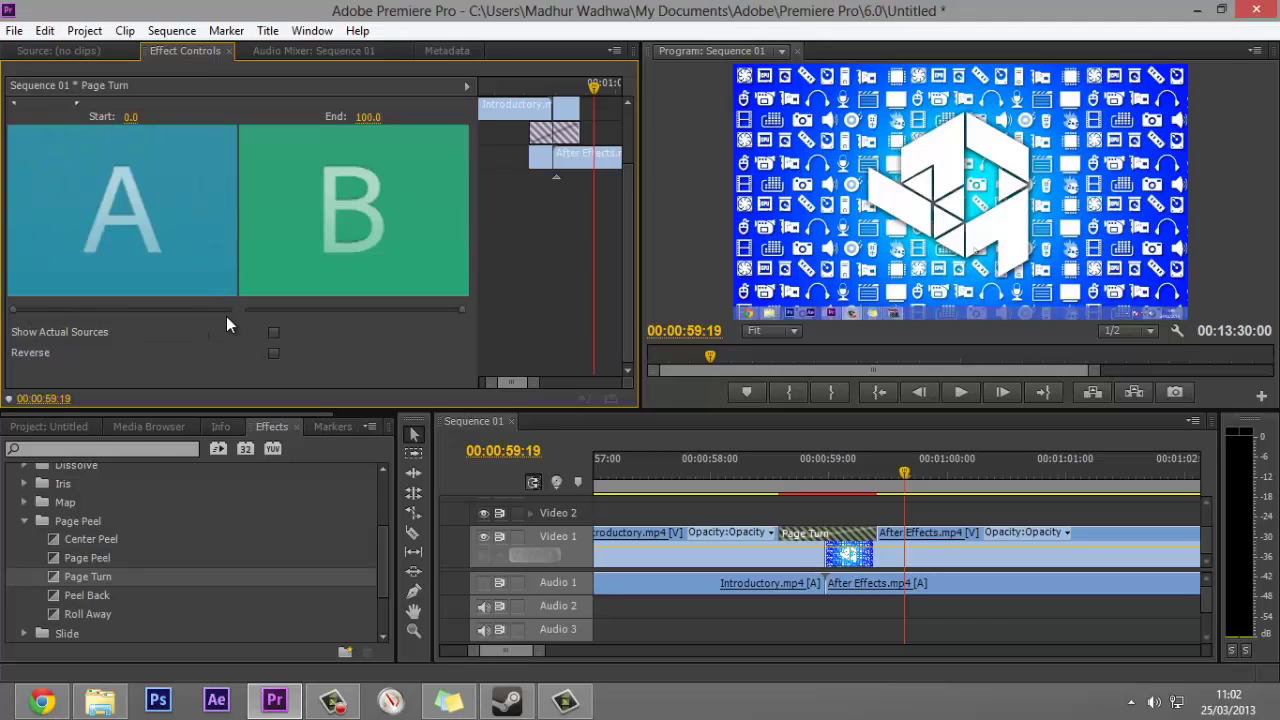
pyautogui.moveTo(450, 314); pyautogui.dragTo(510, 319)
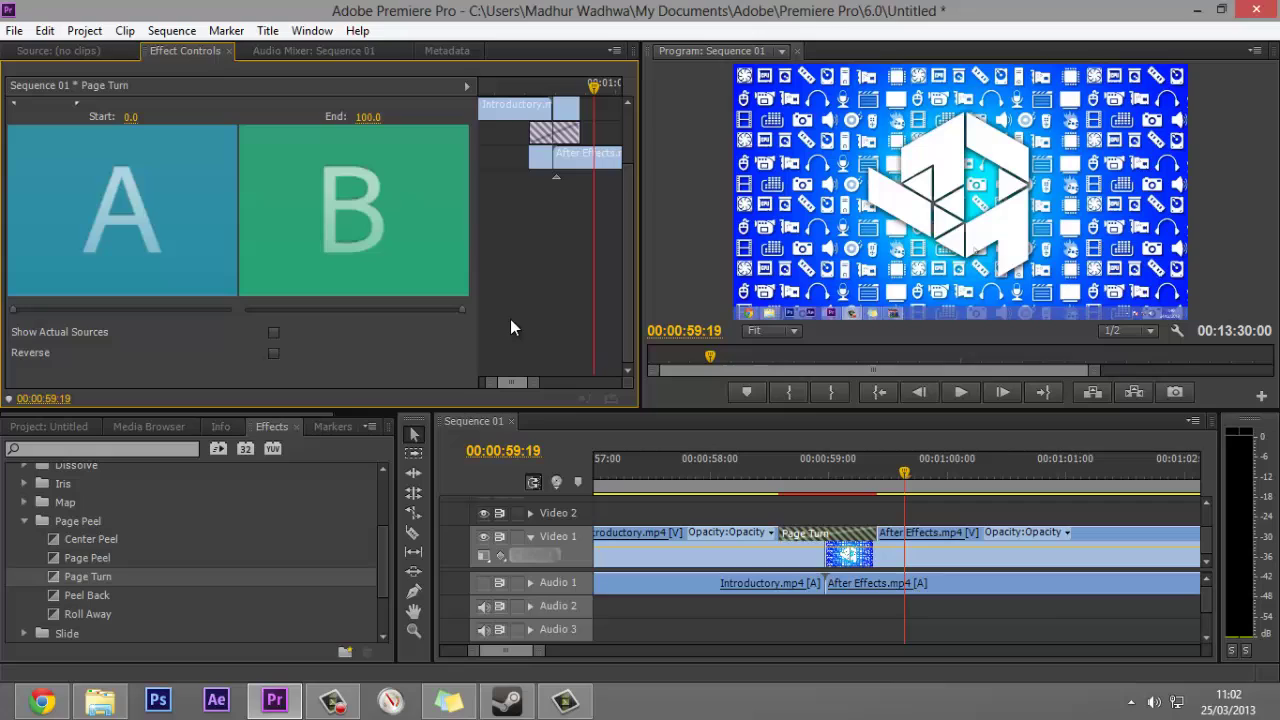
pyautogui.scroll(2, 420, 275)
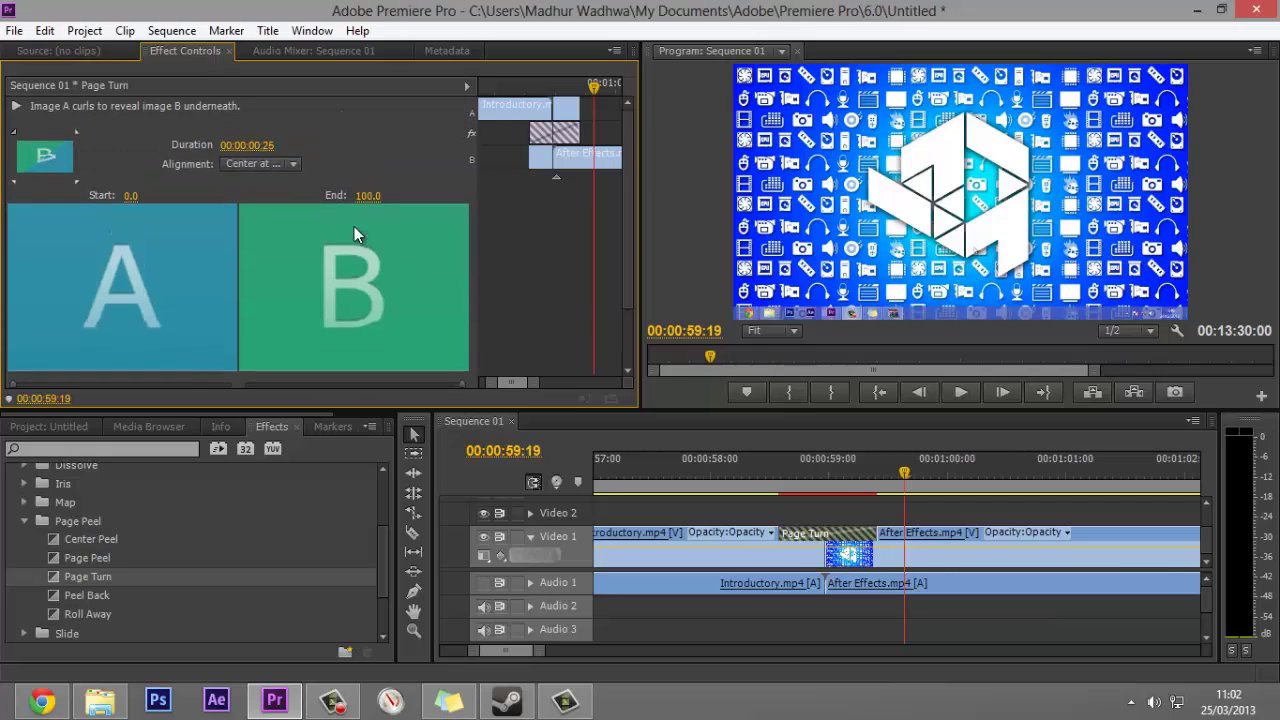
pyautogui.click(276, 163)
pyautogui.click(262, 183)
pyautogui.scroll(-2, 238, 204)
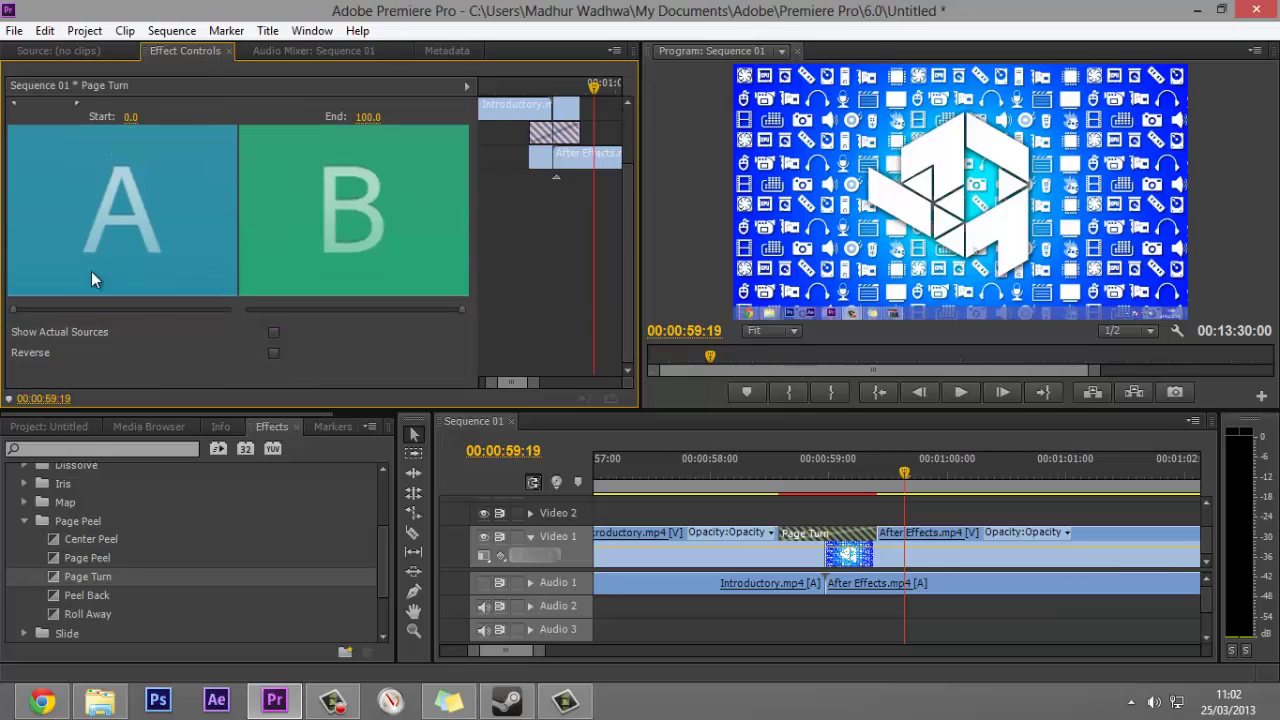
# Preview the Page Turn with actual sources, revert to A/B previews, and enable Reverse
pyautogui.click(274, 333)
pyautogui.moveTo(18, 311)
pyautogui.mouseDown()
pyautogui.moveTo(58, 328)
pyautogui.moveTo(12, 312)
pyautogui.mouseUp()
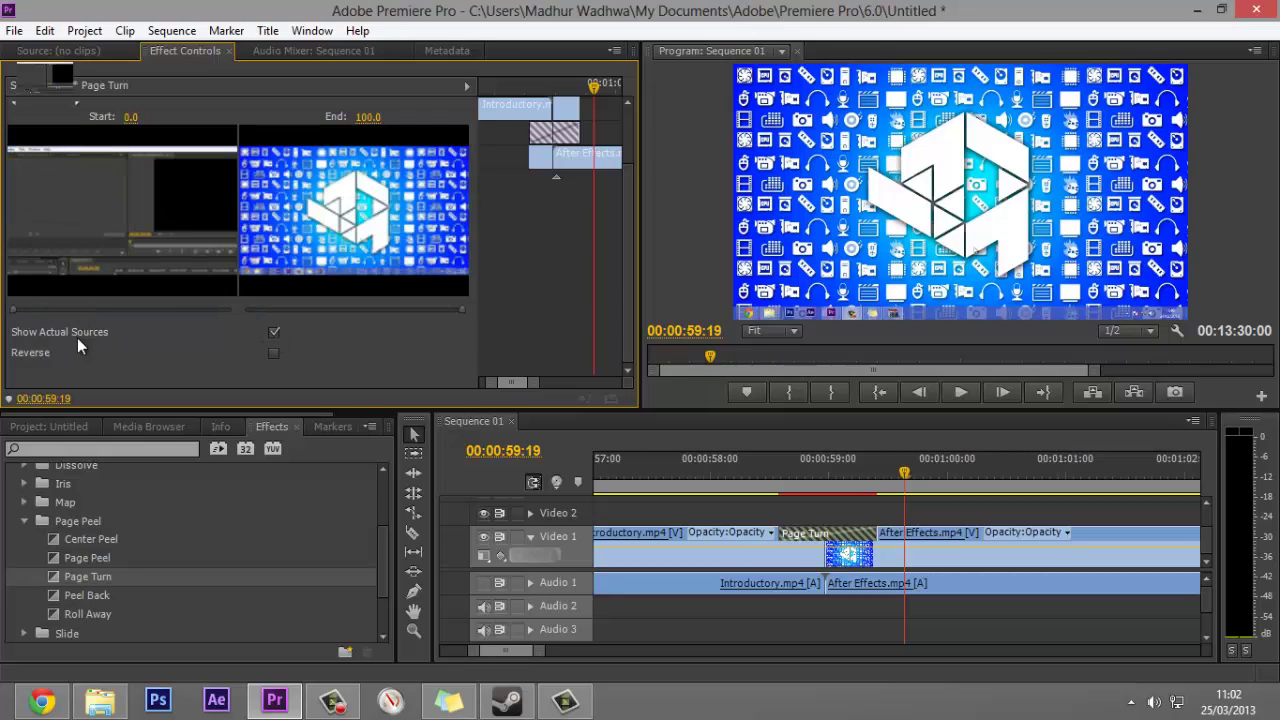
pyautogui.click(274, 331)
pyautogui.click(274, 353)
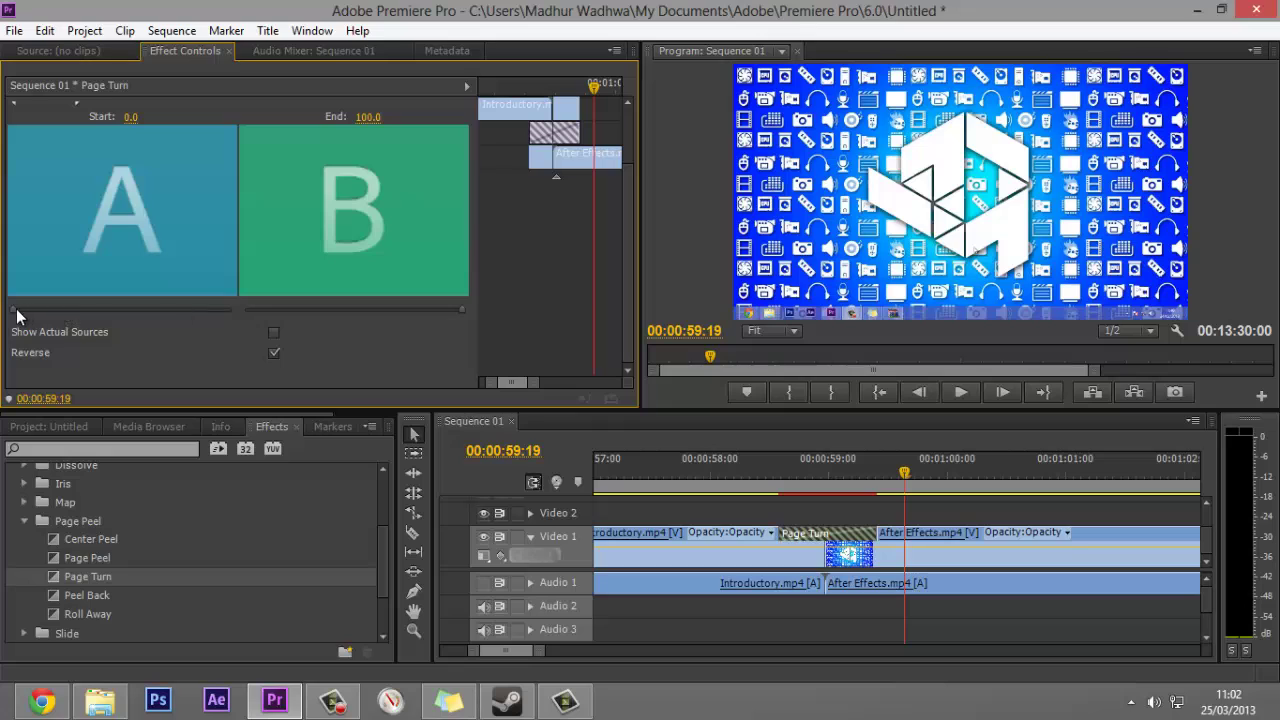
pyautogui.scroll(2, 459, 228)
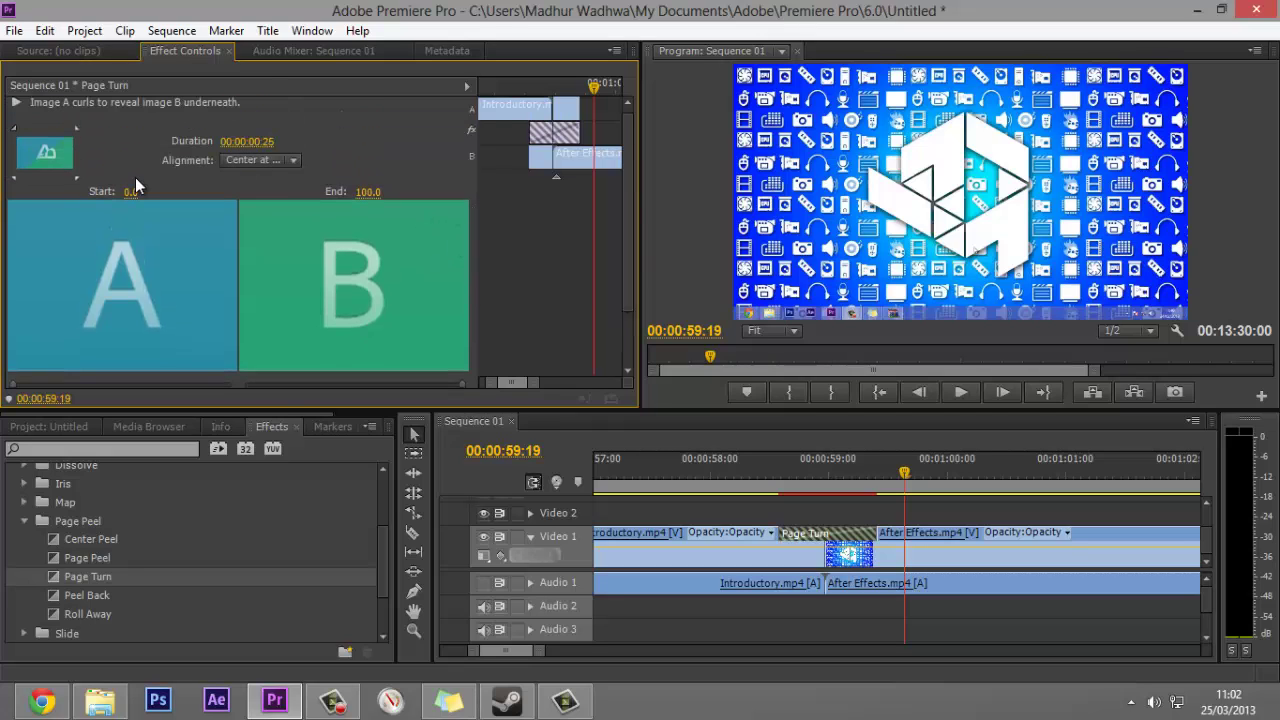
pyautogui.scroll(1, 135, 177)
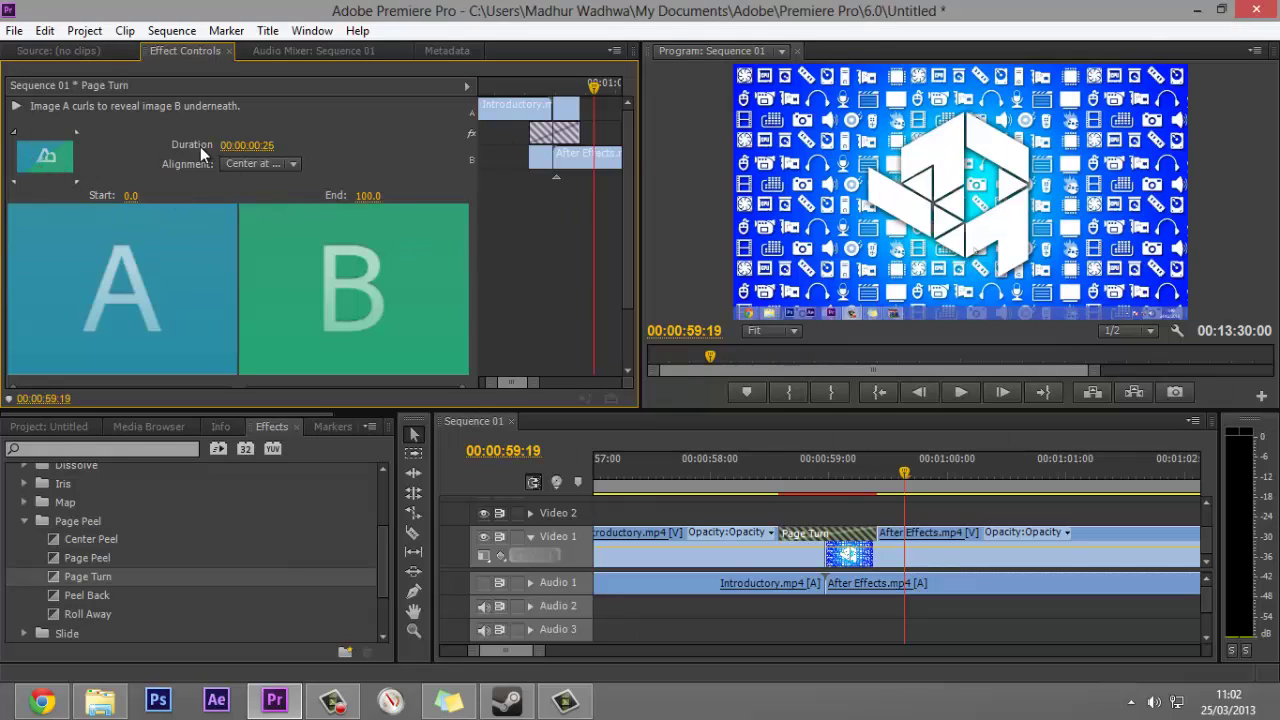
pyautogui.scroll(-3, 245, 193)
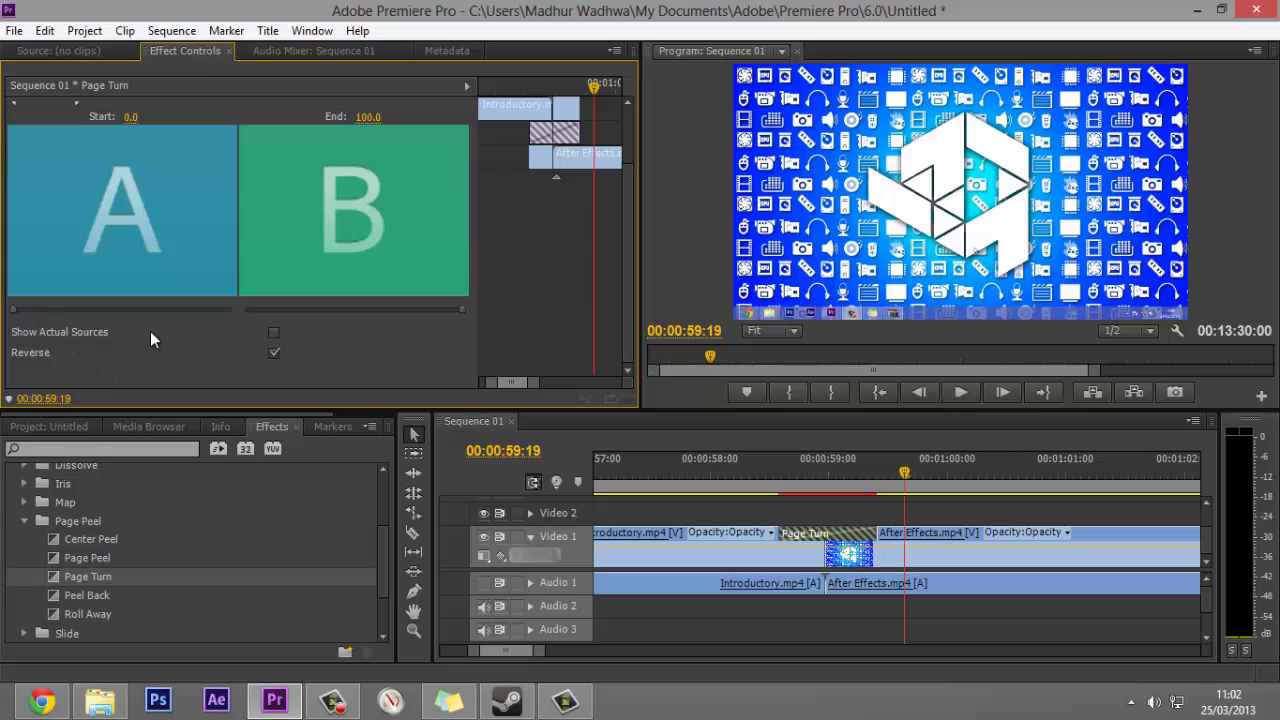
pyautogui.scroll(3, 400, 250)
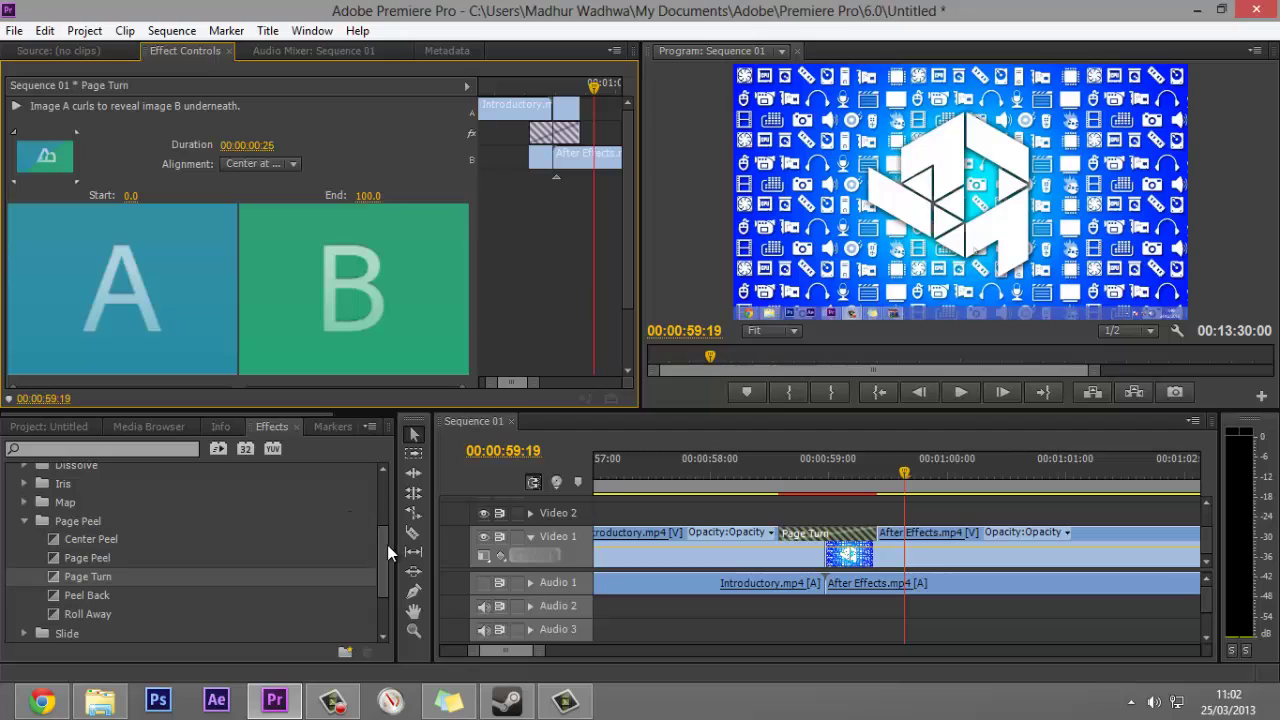
pyautogui.moveTo(387, 545); pyautogui.dragTo(385, 545)
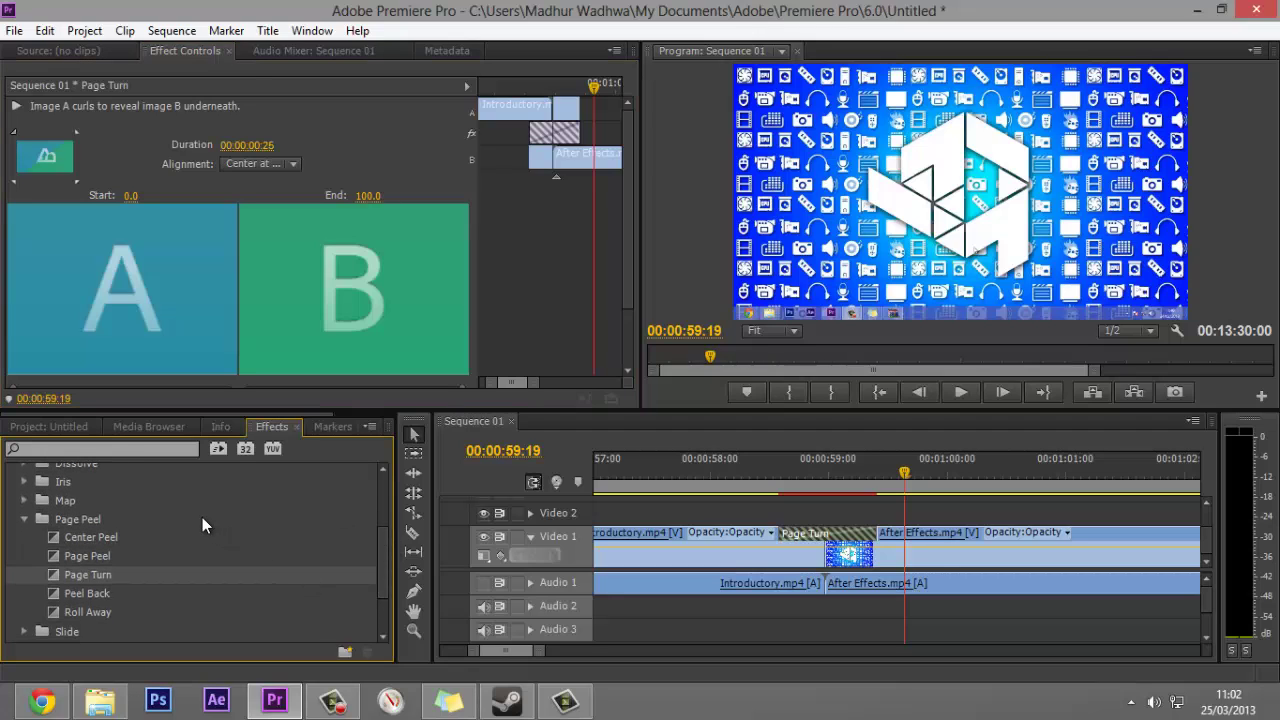
pyautogui.scroll(3, 202, 517)
pyautogui.scroll(2, 101, 503)
pyautogui.scroll(-1, 101, 526)
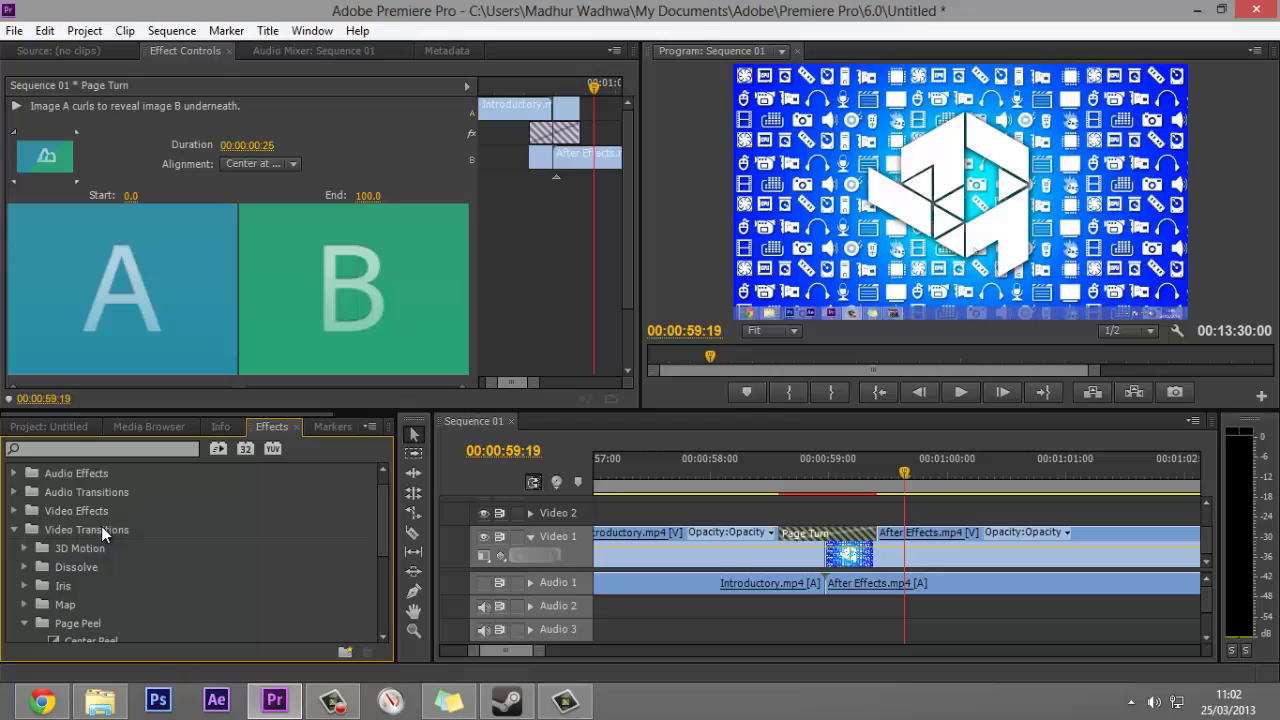
pyautogui.moveTo(390, 513); pyautogui.dragTo(387, 548)
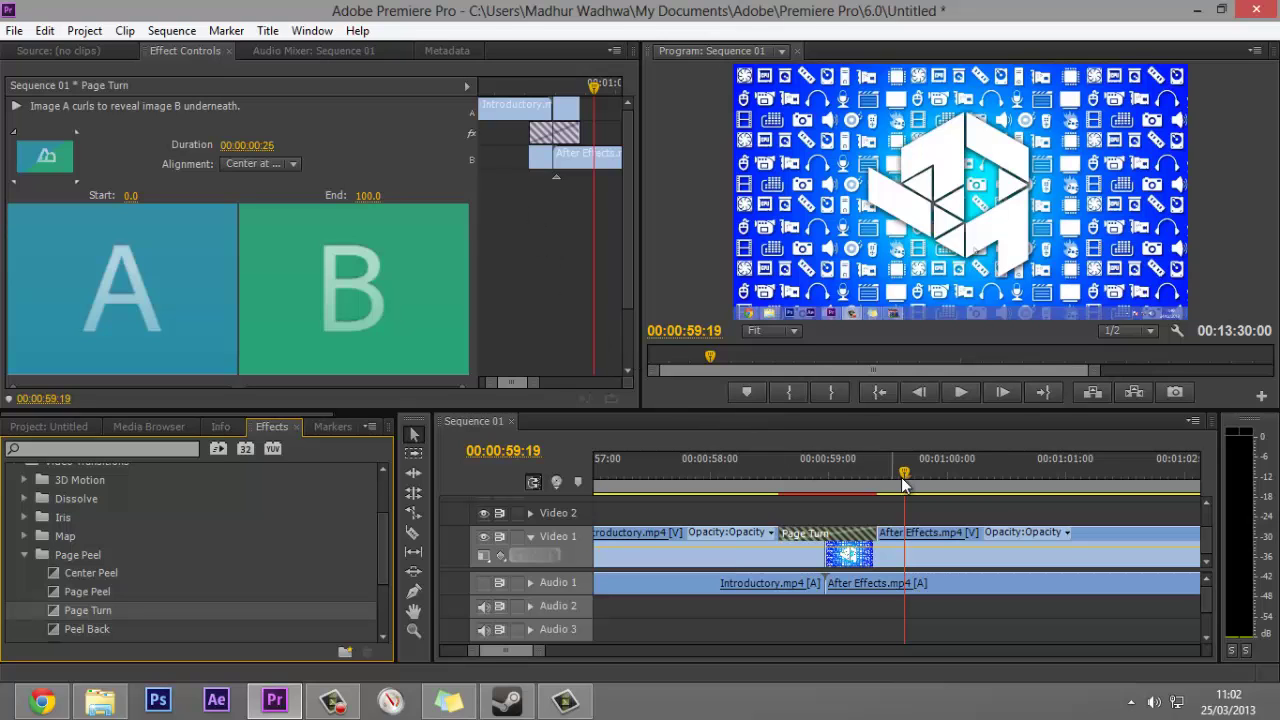
# Play the timeline from just before the Page Turn through the cut
pyautogui.moveTo(901, 477); pyautogui.dragTo(773, 478)
pyautogui.press('space')
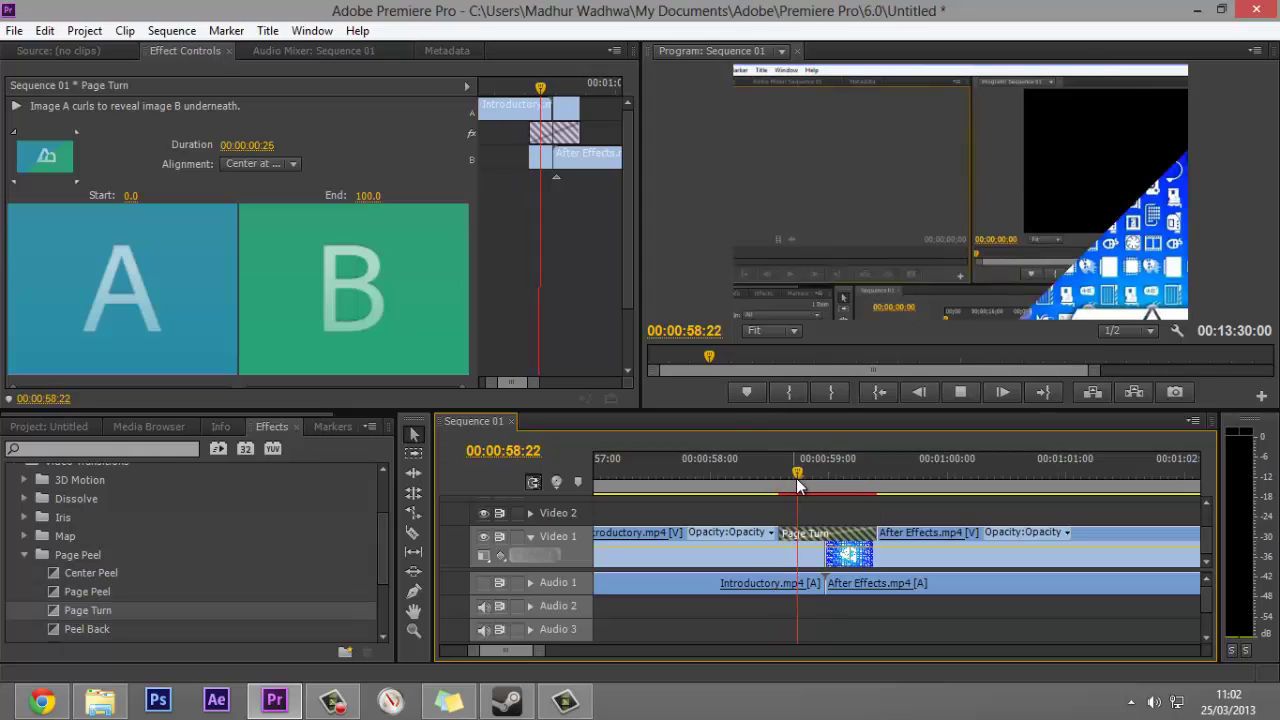
pyautogui.press('space')
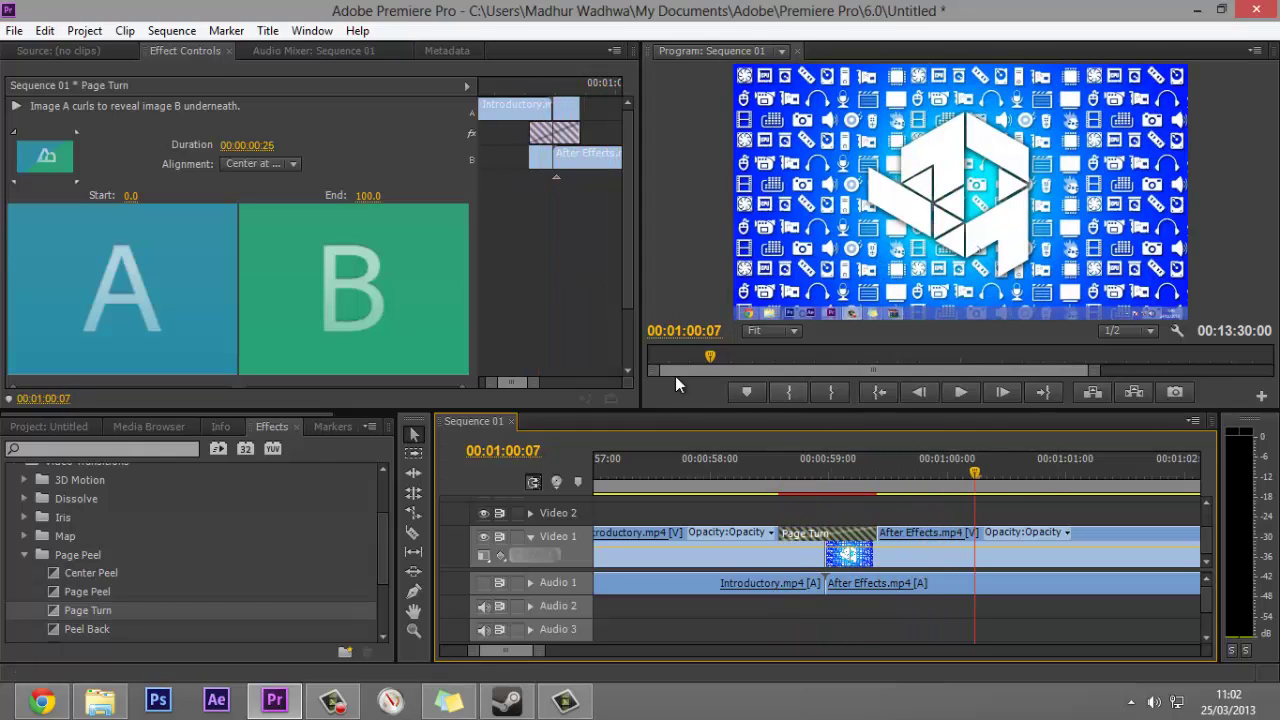
# Scrub back and forth through the page curl from Introductory.mp4 into After Effects.mp4
pyautogui.click(964, 467)
pyautogui.moveTo(960, 464); pyautogui.dragTo(829, 476)
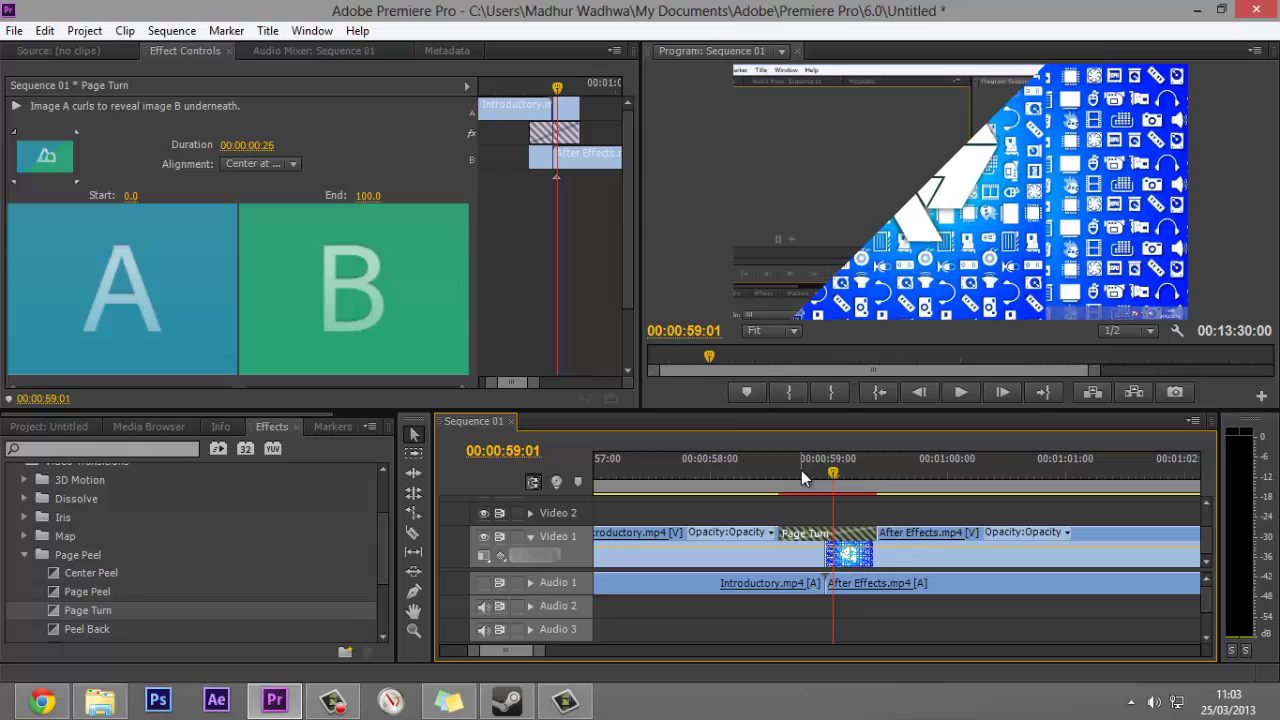
pyautogui.moveTo(826, 473); pyautogui.dragTo(852, 474)
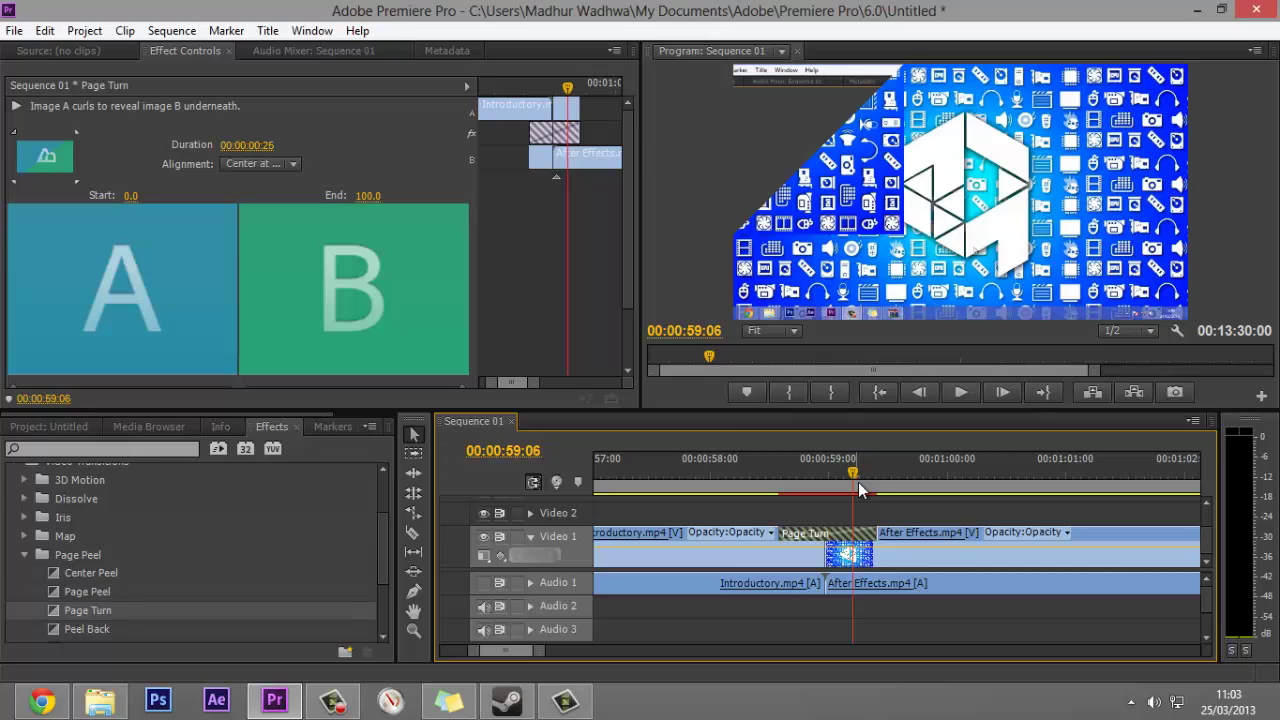
pyautogui.moveTo(855, 470)
pyautogui.mouseDown()
pyautogui.moveTo(887, 471)
pyautogui.moveTo(841, 467)
pyautogui.mouseUp()
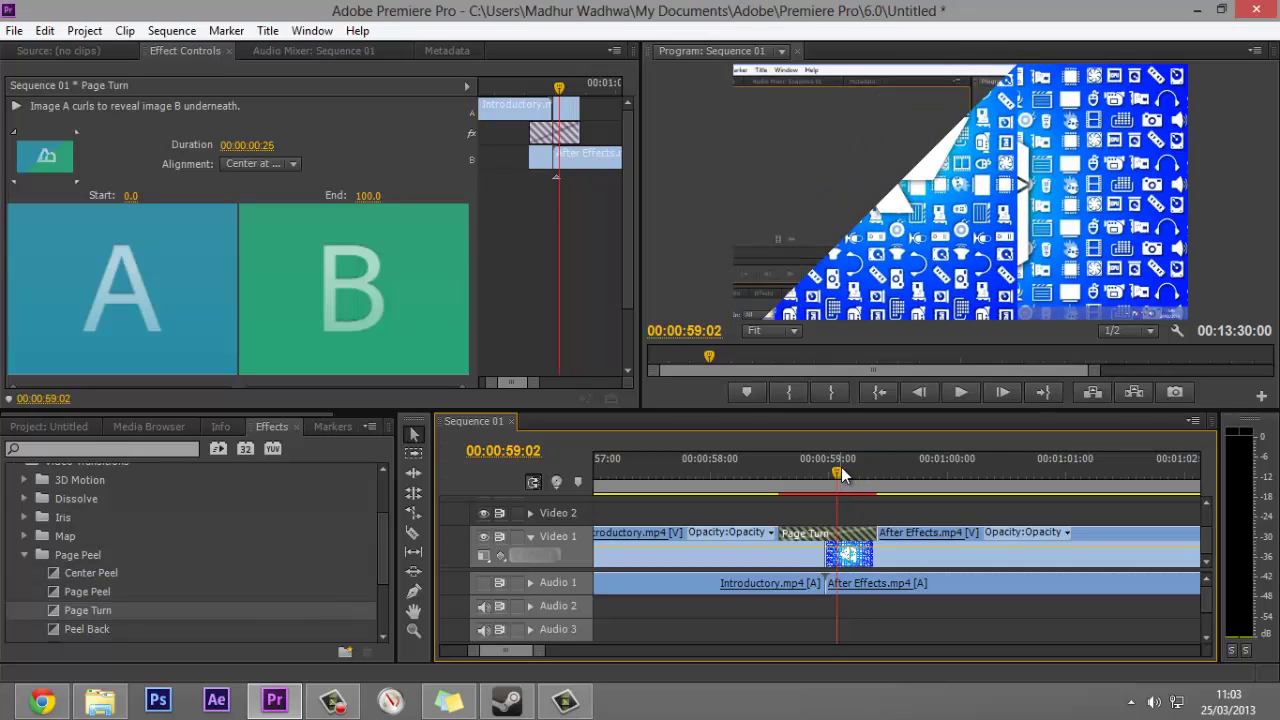